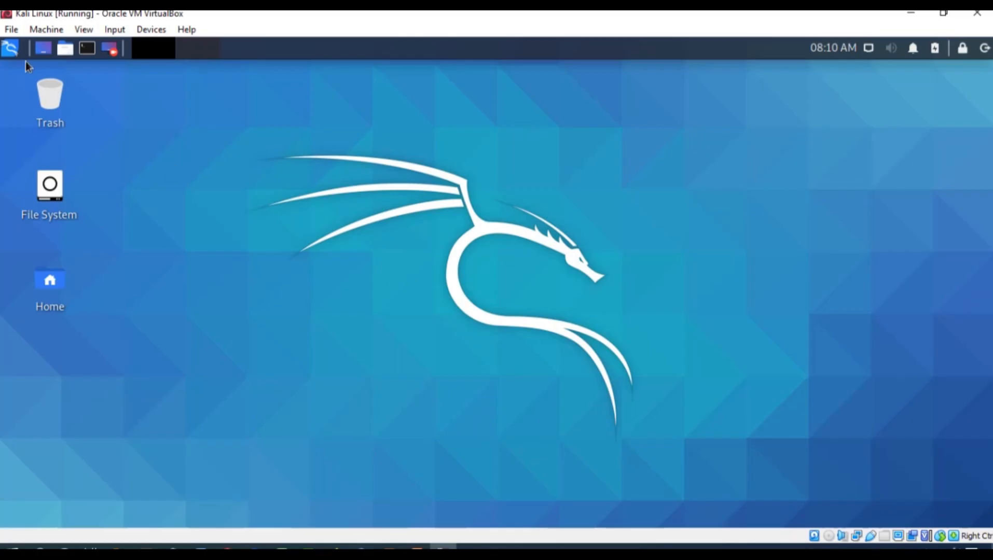
# - Find Maltego among the installed Kali applications and launch it
pyautogui.click(12, 52)
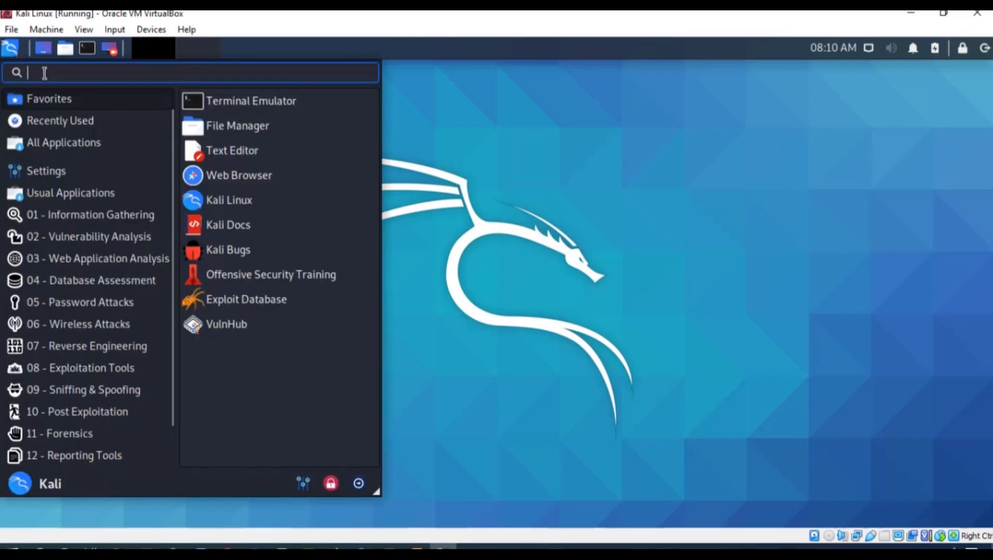
pyautogui.write('maltego')
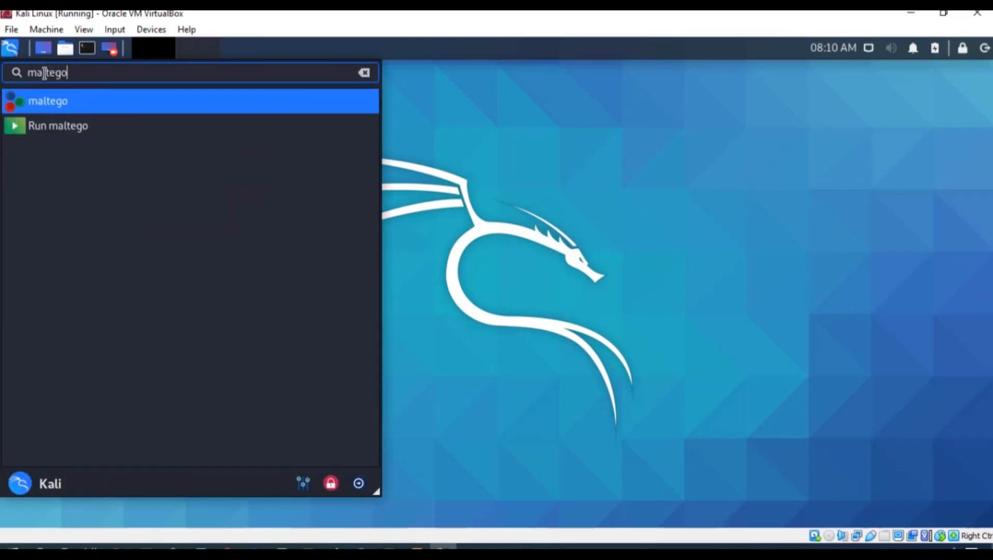
pyautogui.click(22, 106)
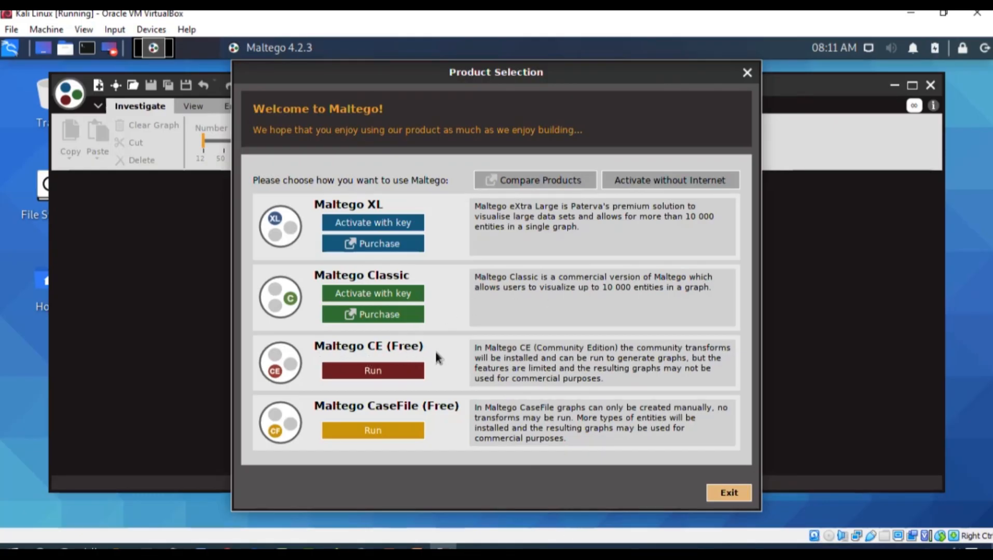
# - Choose to run Maltego CE (Free), accept the license agreement and continue to the login stage
pyautogui.click(387, 370)
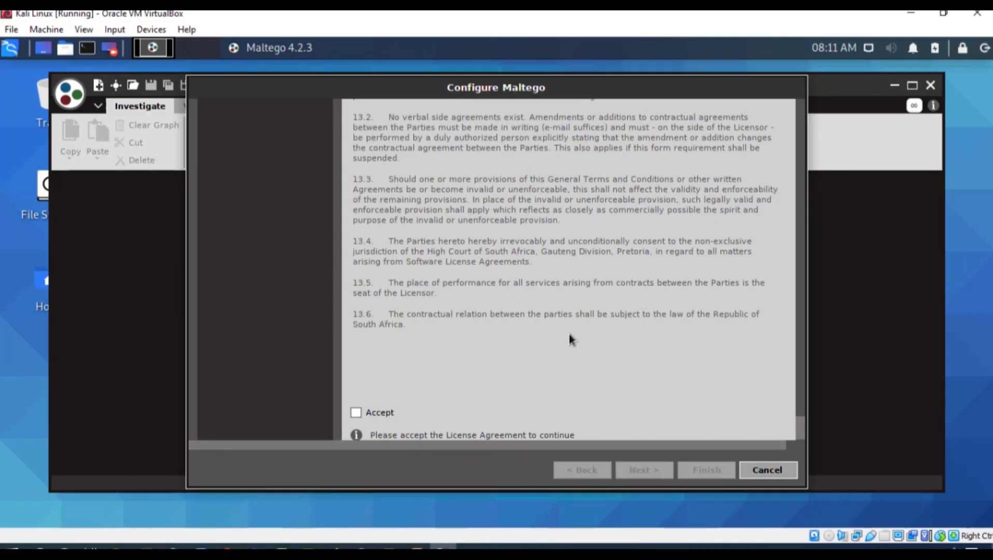
pyautogui.click(357, 413)
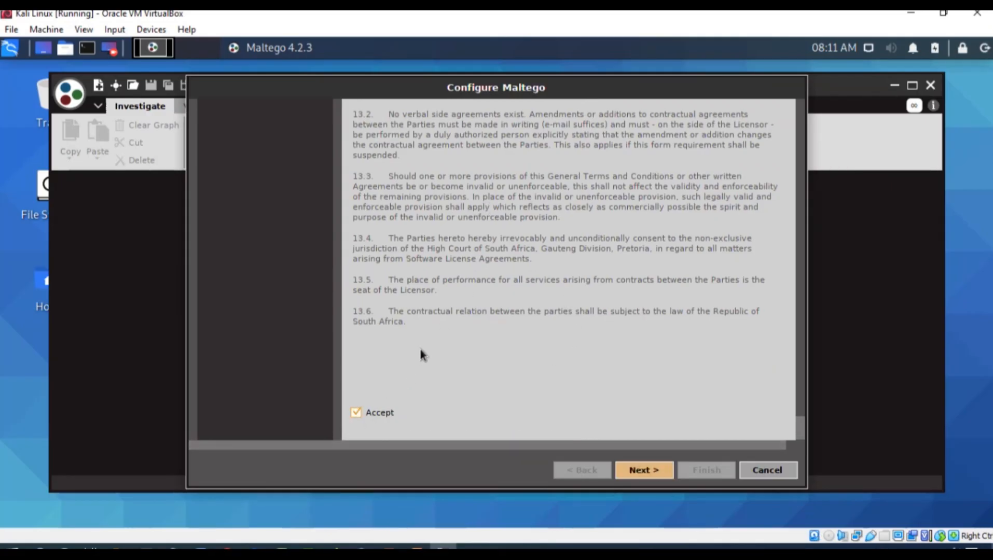
pyautogui.click(655, 471)
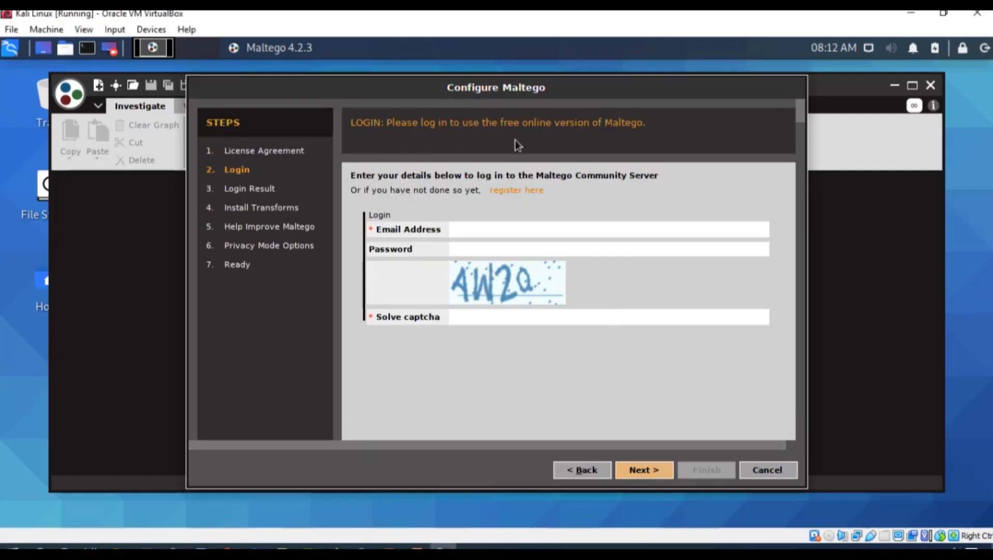
# - Open the Maltego CE account registration page, accept its cookies and review the fields of the form
pyautogui.click(514, 191)
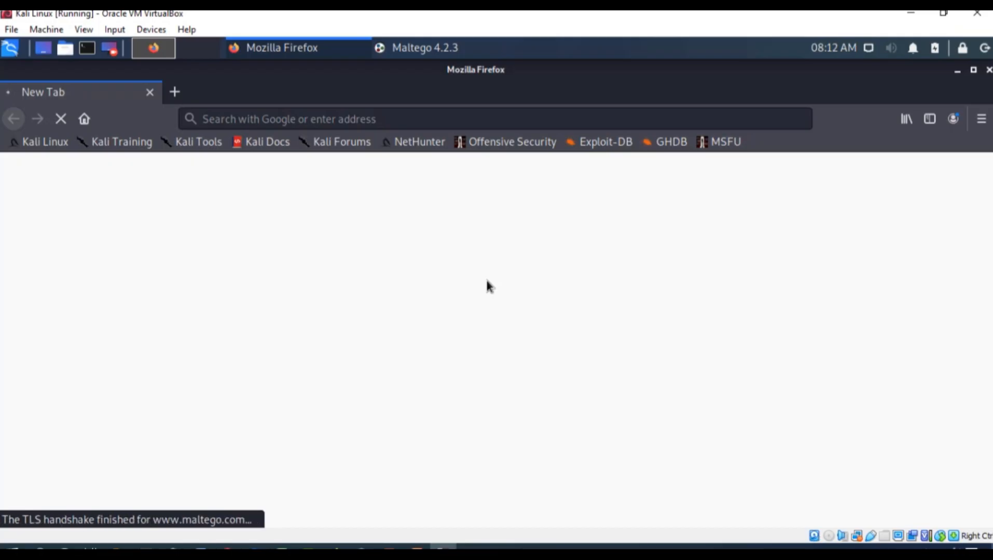
pyautogui.scroll(-5, 483, 312)
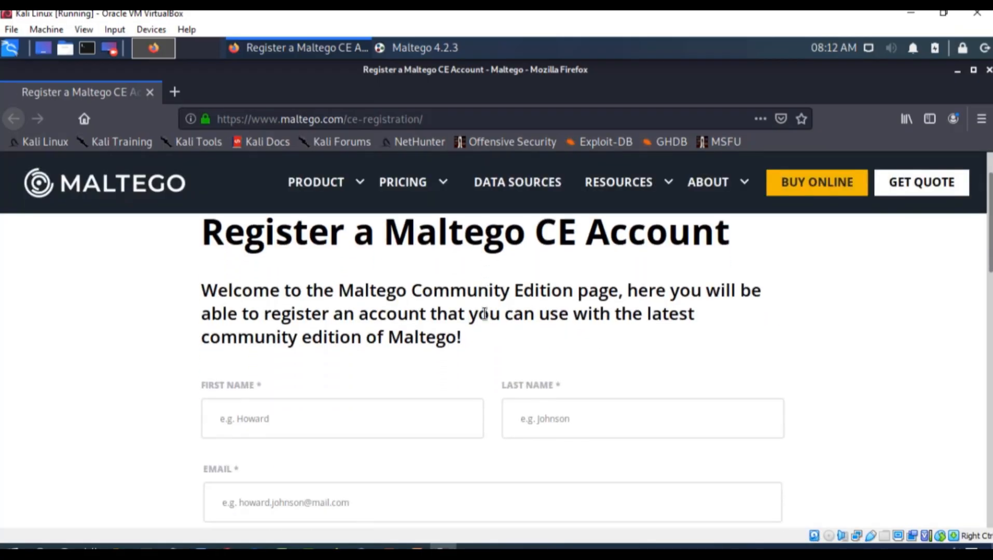
pyautogui.scroll(-2, 483, 310)
pyautogui.scroll(-2, 483, 311)
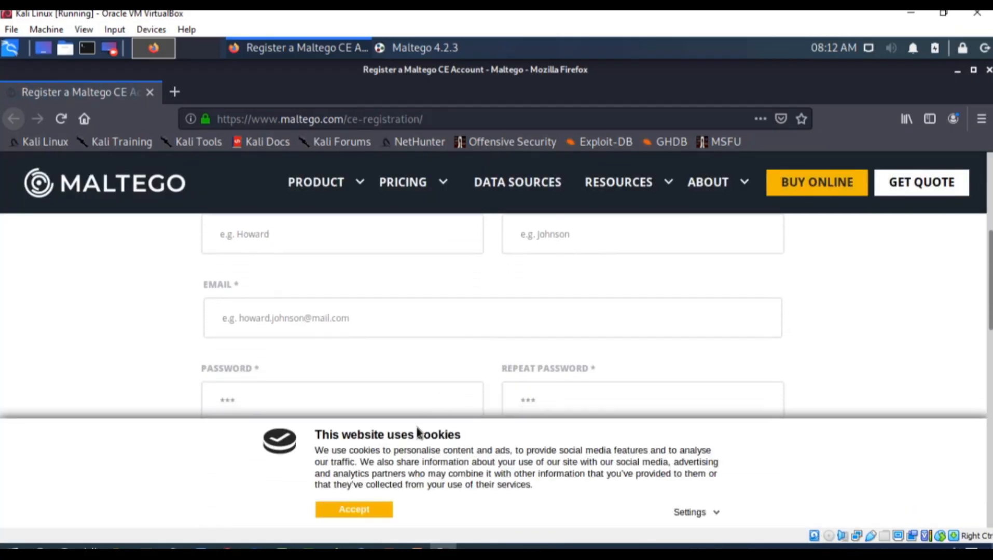
pyautogui.click(353, 511)
pyautogui.scroll(-1, 382, 345)
pyautogui.scroll(-1, 382, 345)
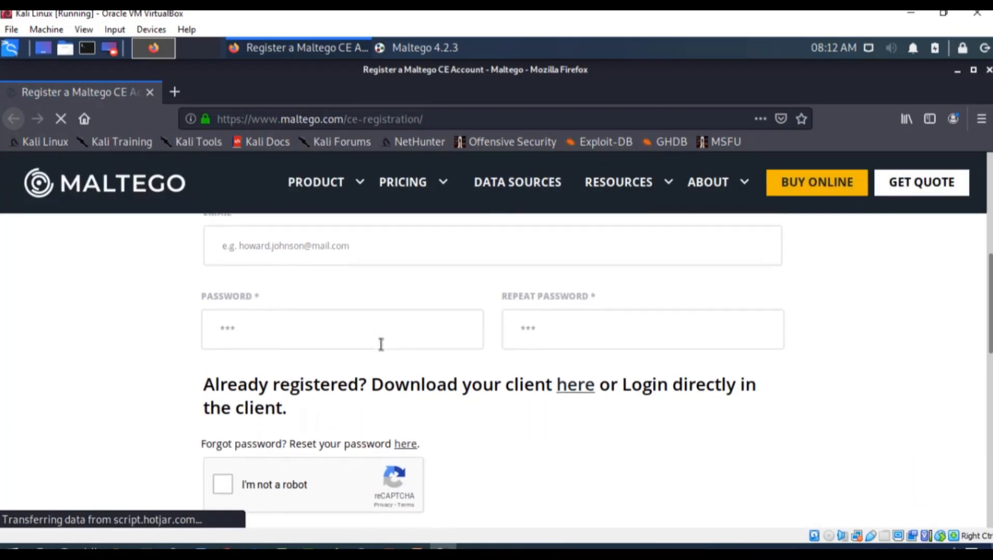
pyautogui.scroll(1, 381, 345)
pyautogui.scroll(2, 380, 340)
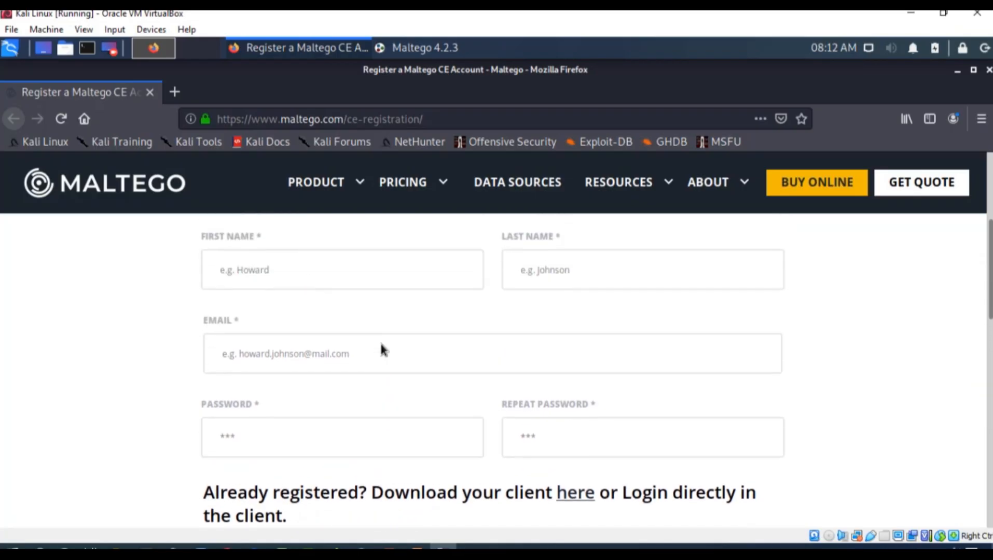
pyautogui.scroll(1, 382, 348)
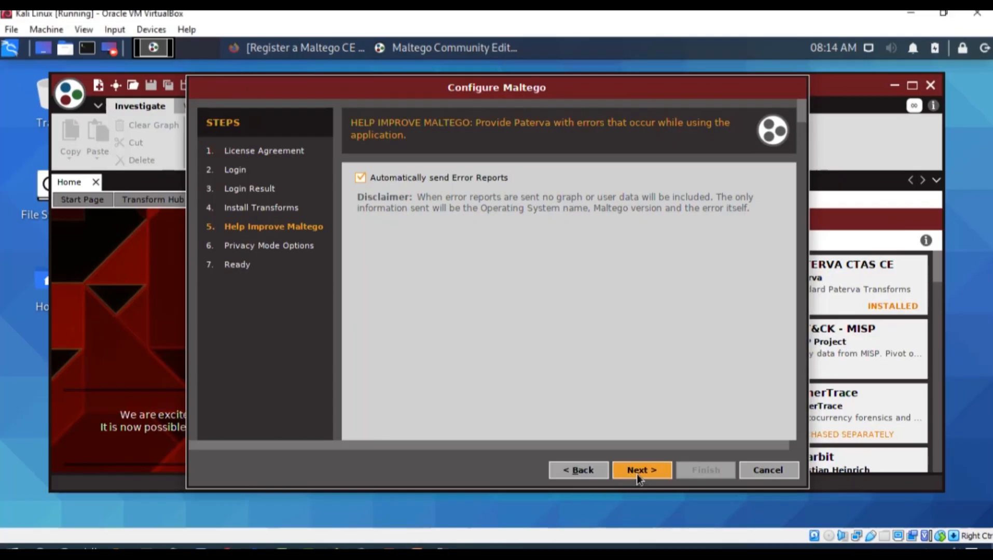
# - Finish the Maltego configuration, keeping automatic error reports, Stealth privacy mode and the blank graph option
pyautogui.click(637, 474)
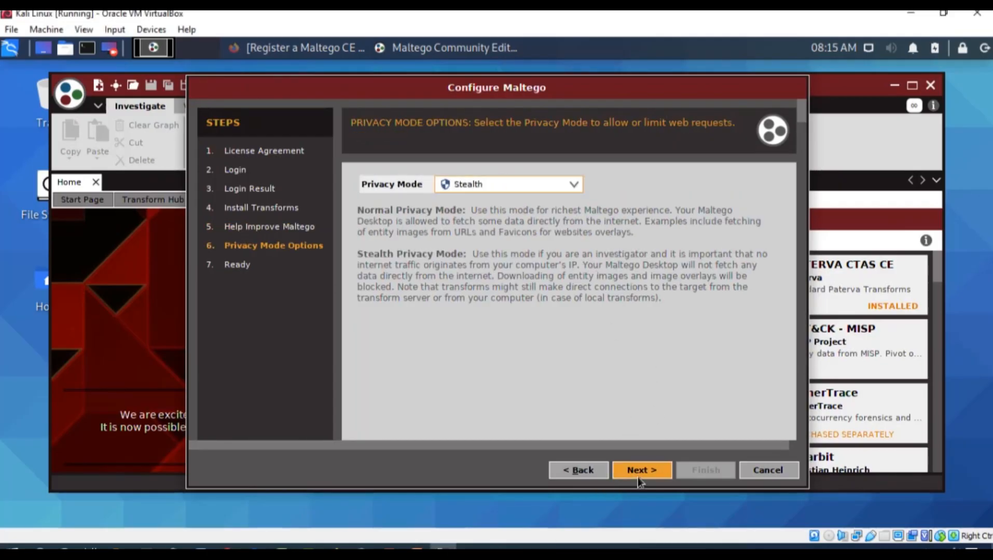
pyautogui.click(638, 473)
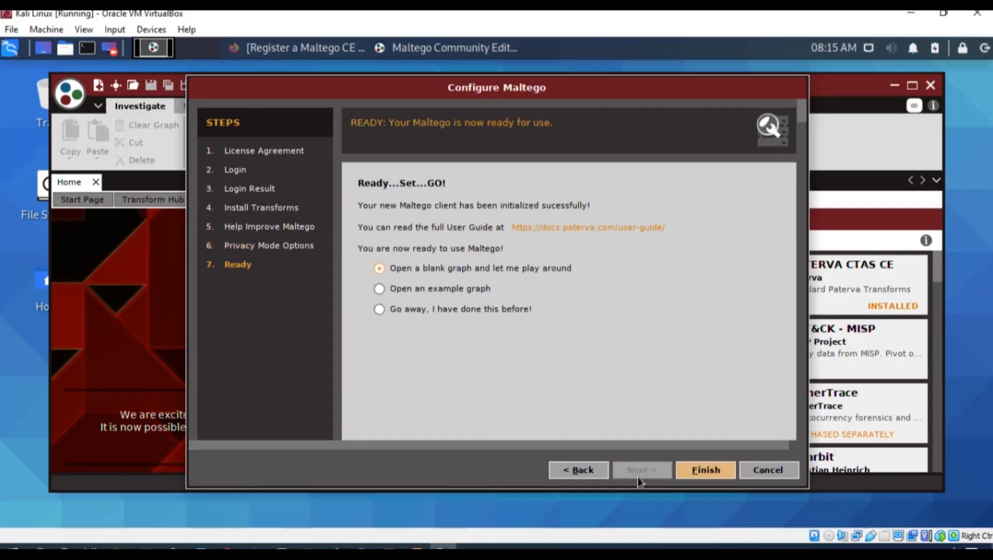
pyautogui.click(705, 470)
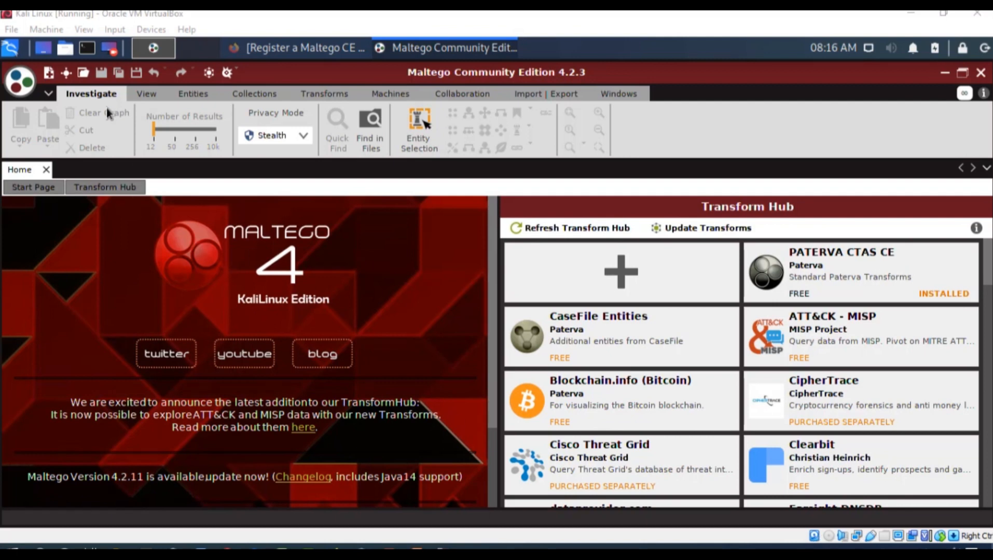
# - Create a new graph and close the Run View to give the Entity Palette more room
pyautogui.click(49, 74)
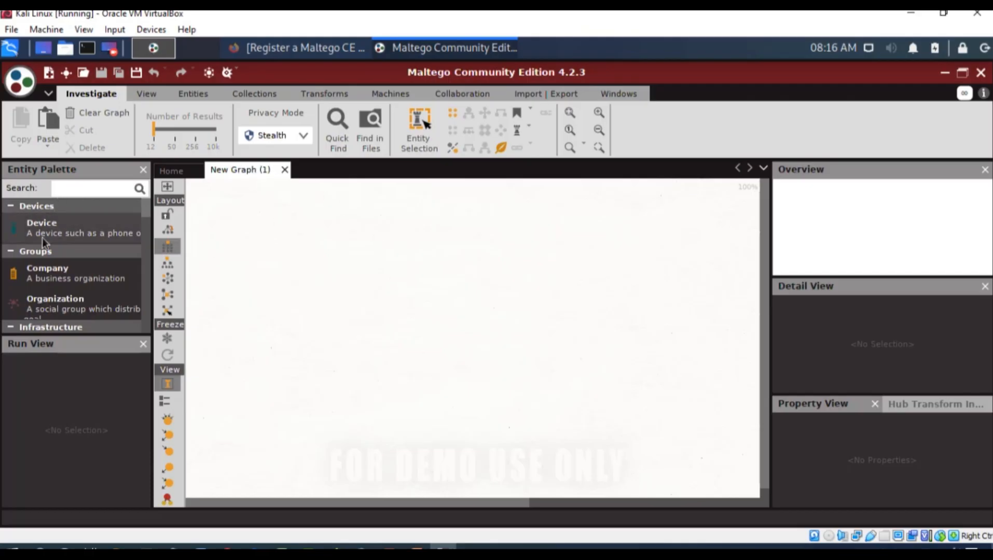
pyautogui.scroll(-5, 65, 280)
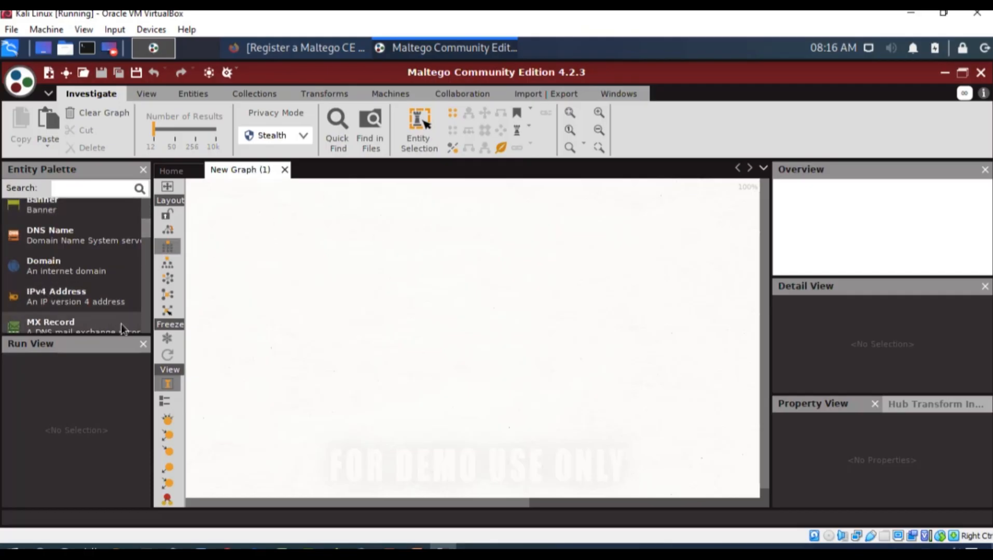
pyautogui.click(143, 344)
# - Add a Website entity from the Infrastructure group to the upper middle of the new graph
pyautogui.scroll(-8, 94, 316)
pyautogui.scroll(10, 94, 316)
pyautogui.scroll(3, 94, 317)
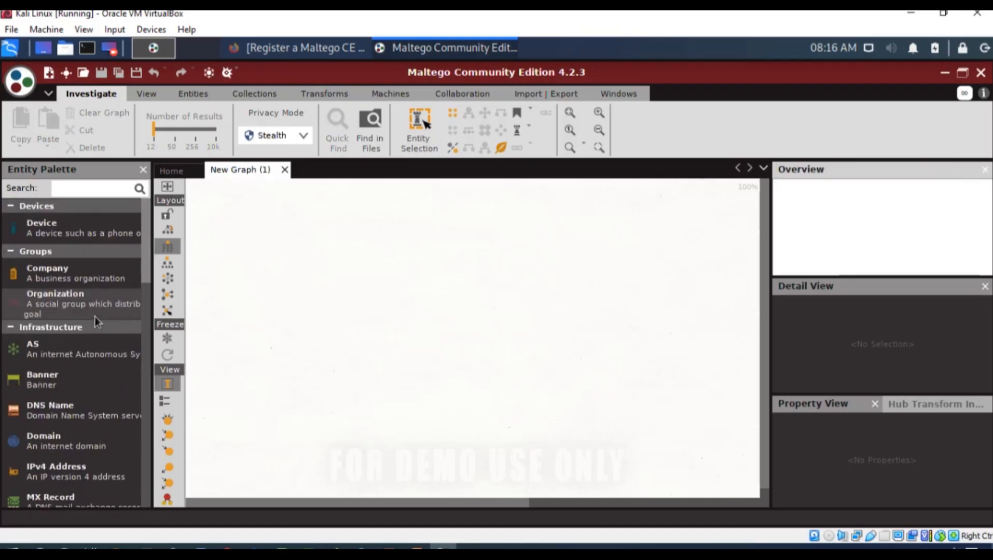
pyautogui.click(20, 327)
pyautogui.click(22, 328)
pyautogui.scroll(-4, 45, 342)
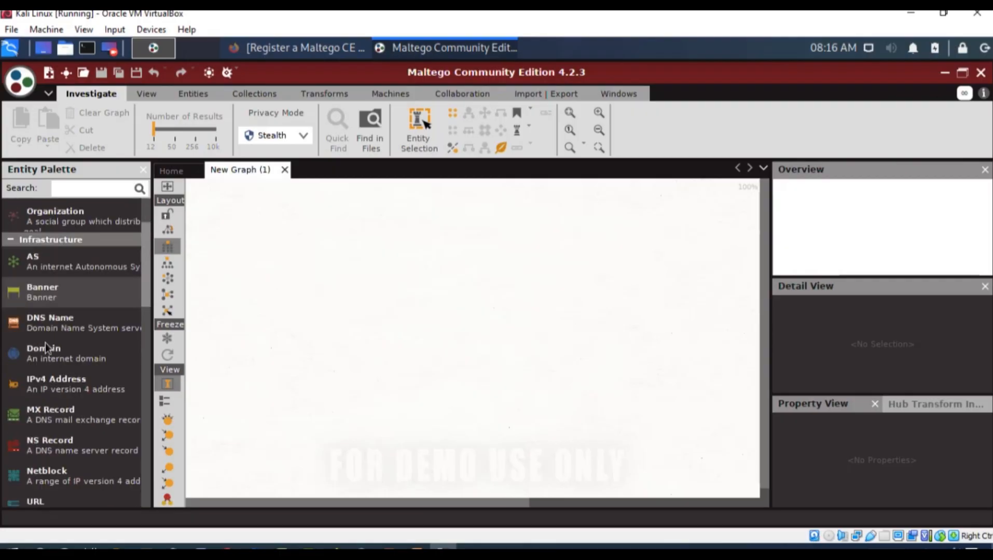
pyautogui.scroll(-4, 45, 343)
pyautogui.scroll(1, 45, 343)
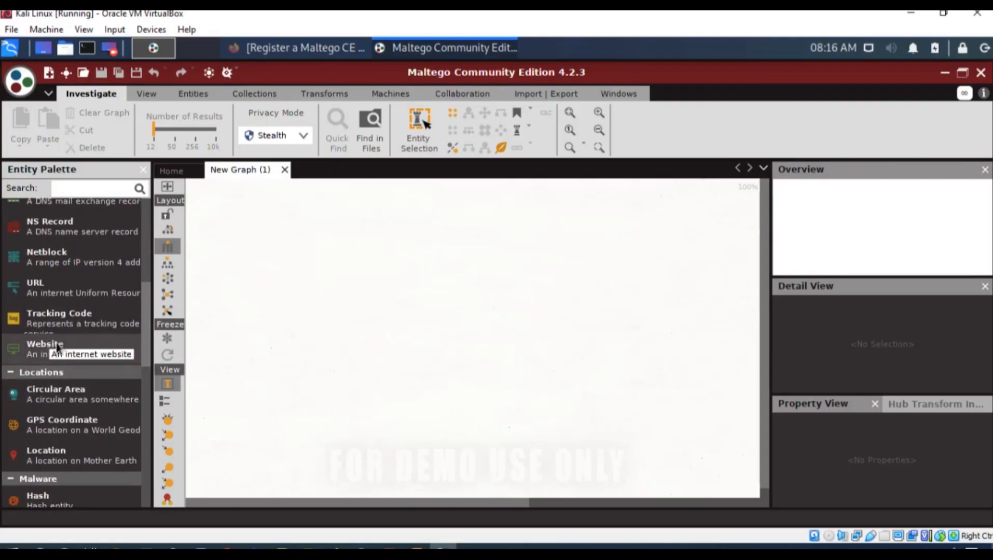
pyautogui.scroll(1, 56, 342)
pyautogui.scroll(3, 58, 335)
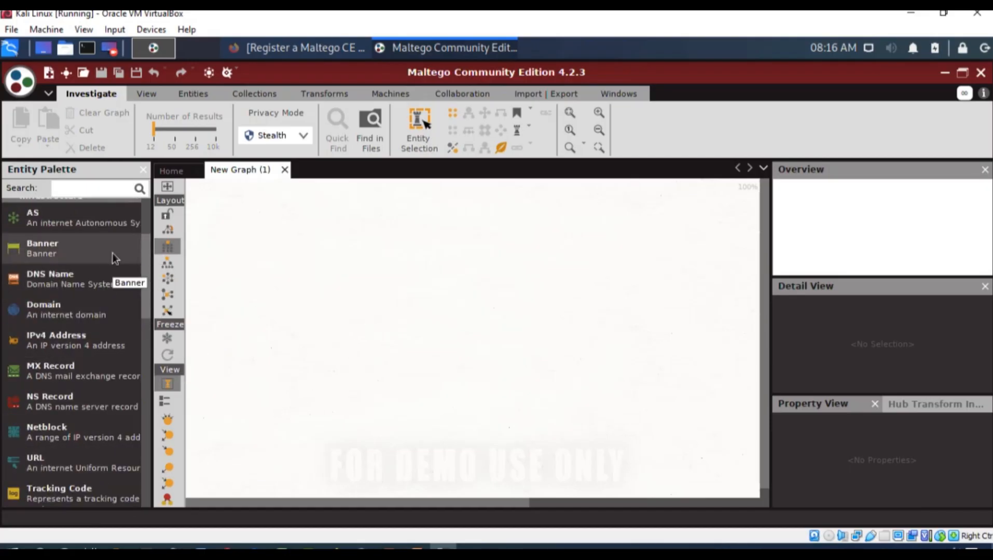
pyautogui.scroll(-4, 93, 403)
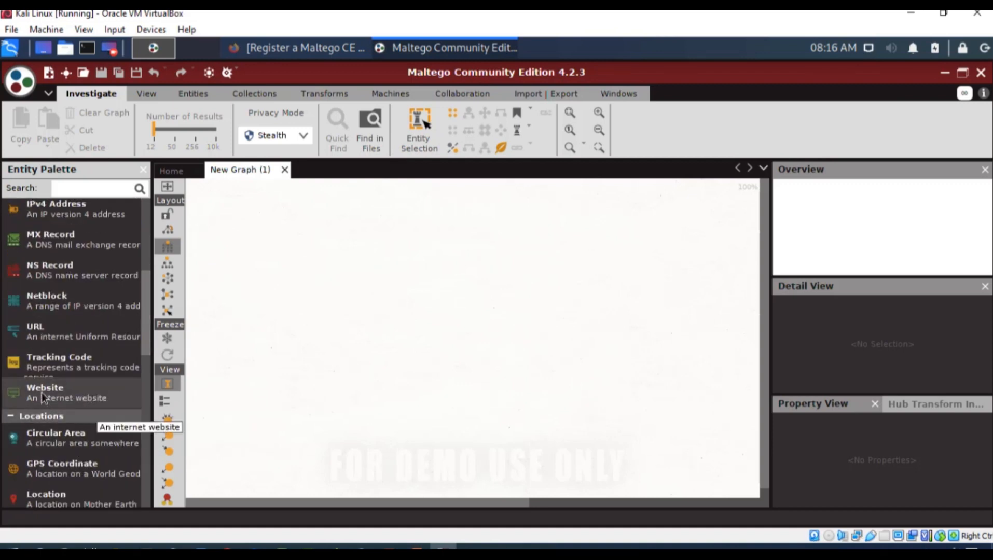
pyautogui.moveTo(38, 391); pyautogui.dragTo(474, 270)
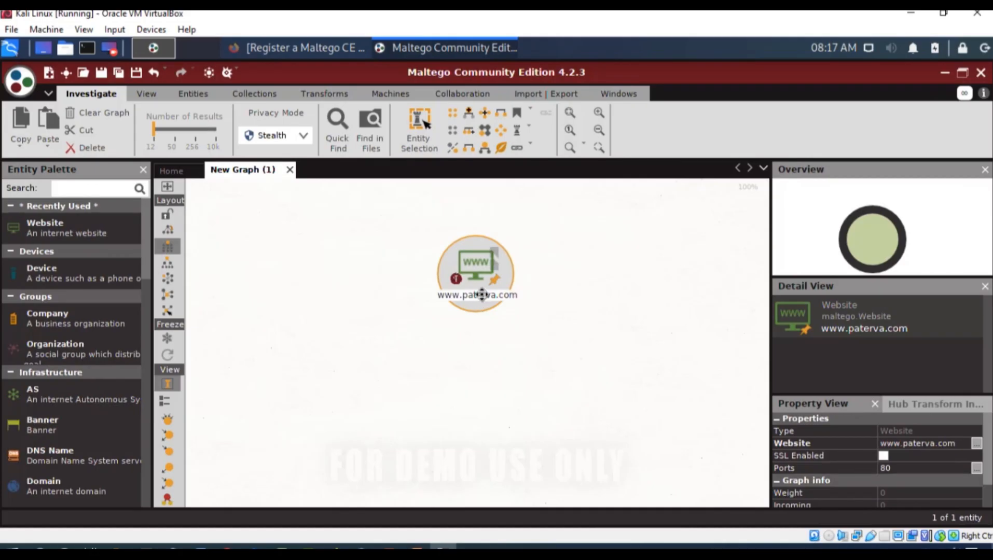
pyautogui.click(482, 294)
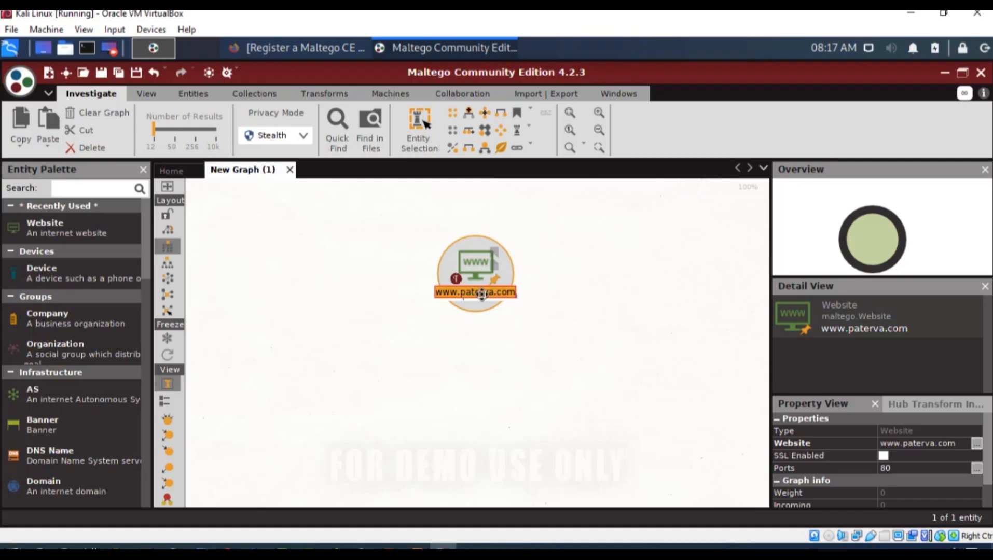
pyautogui.write('ww')
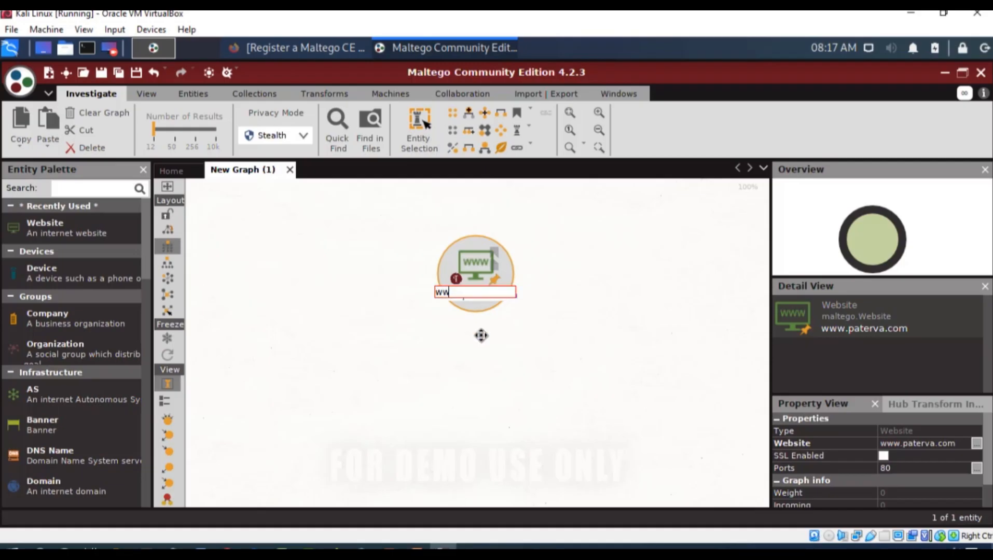
pyautogui.write('w.certifiedhacker.com')
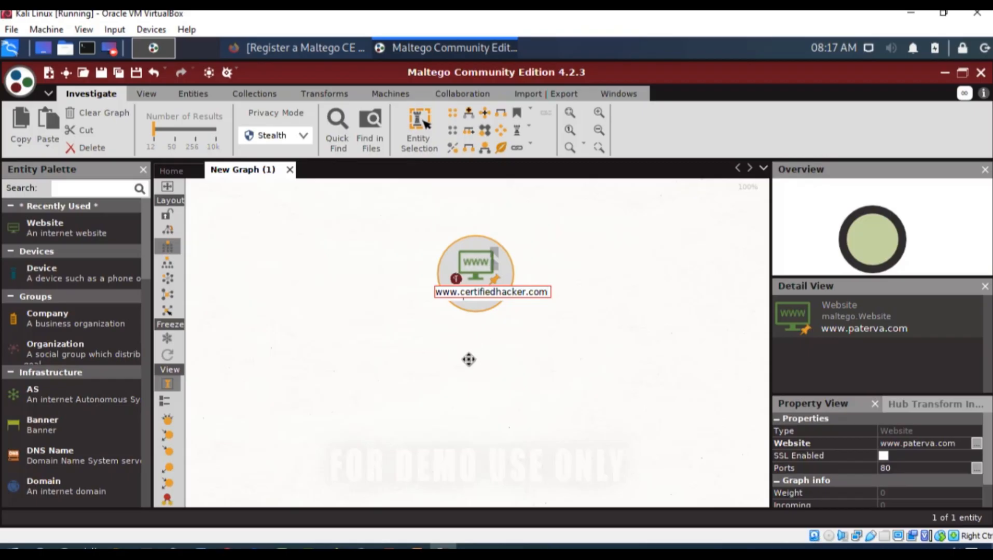
pyautogui.press('Return')
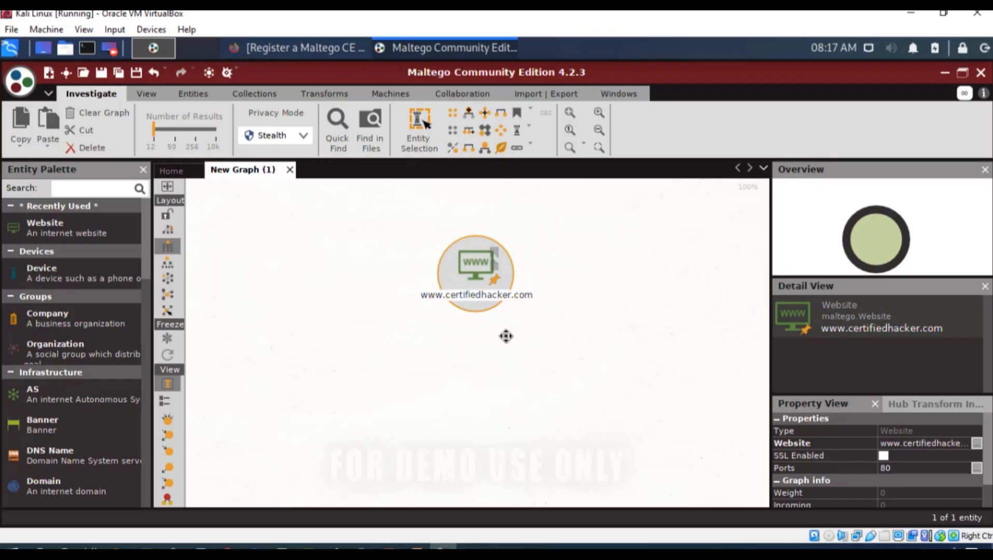
pyautogui.rightClick(474, 273)
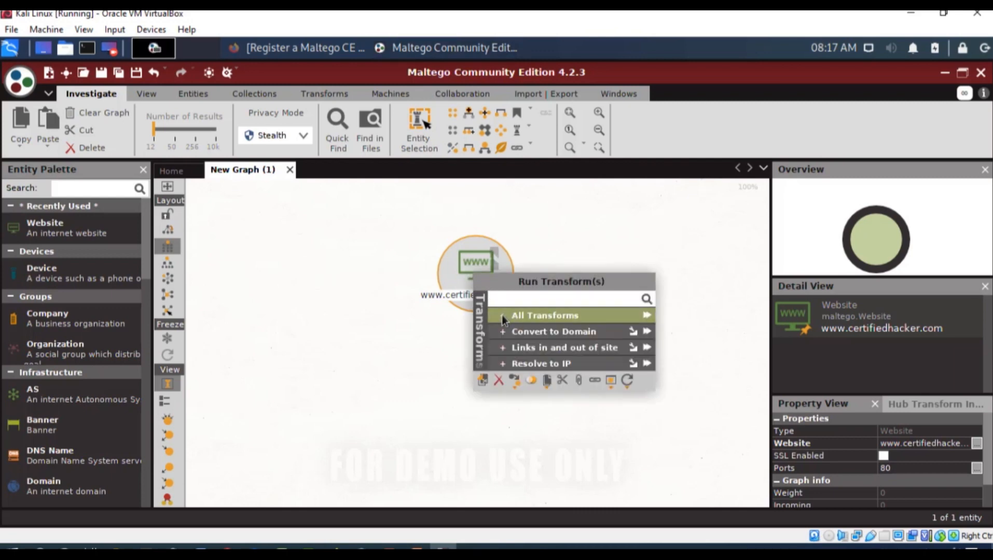
pyautogui.click(544, 315)
pyautogui.scroll(-2, 533, 334)
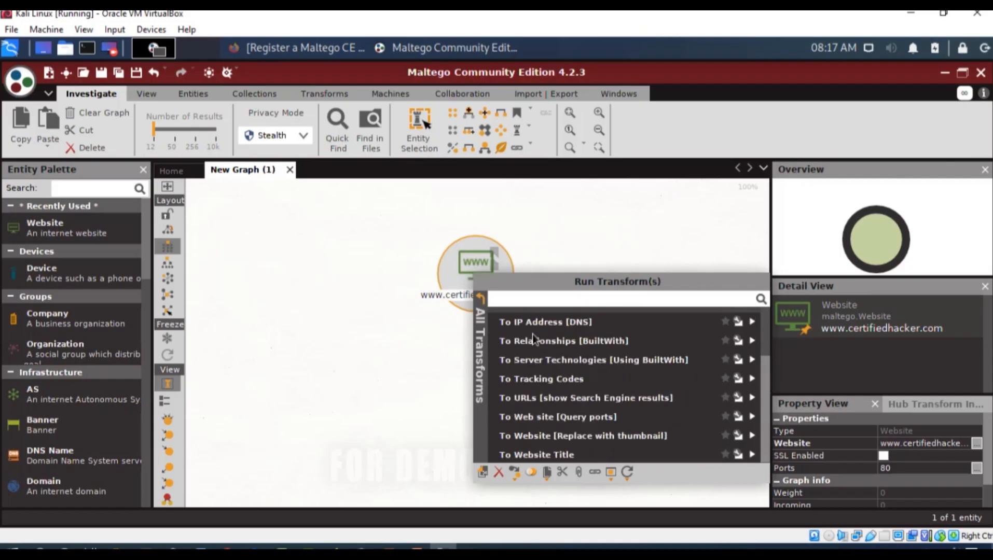
pyautogui.scroll(2, 532, 335)
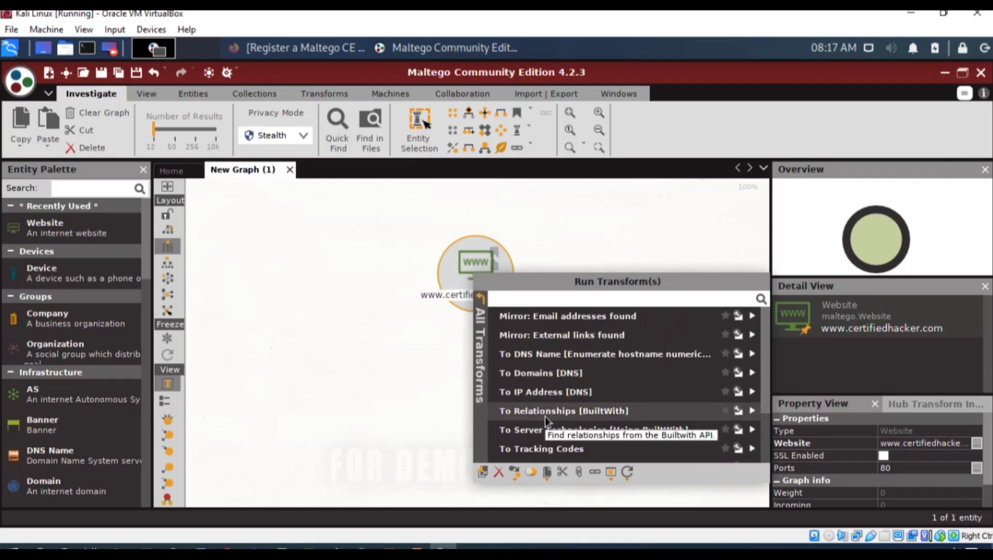
pyautogui.scroll(-1, 602, 409)
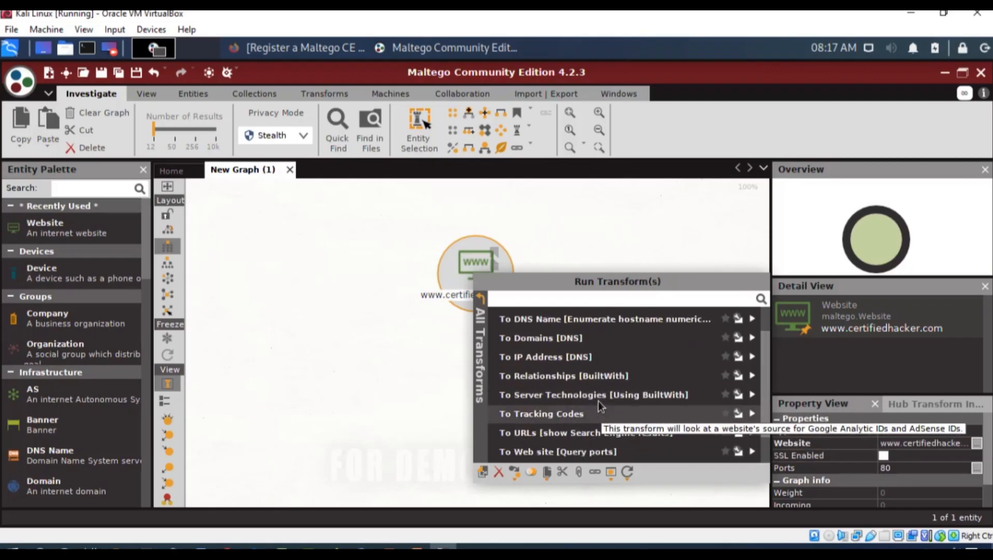
pyautogui.click(598, 400)
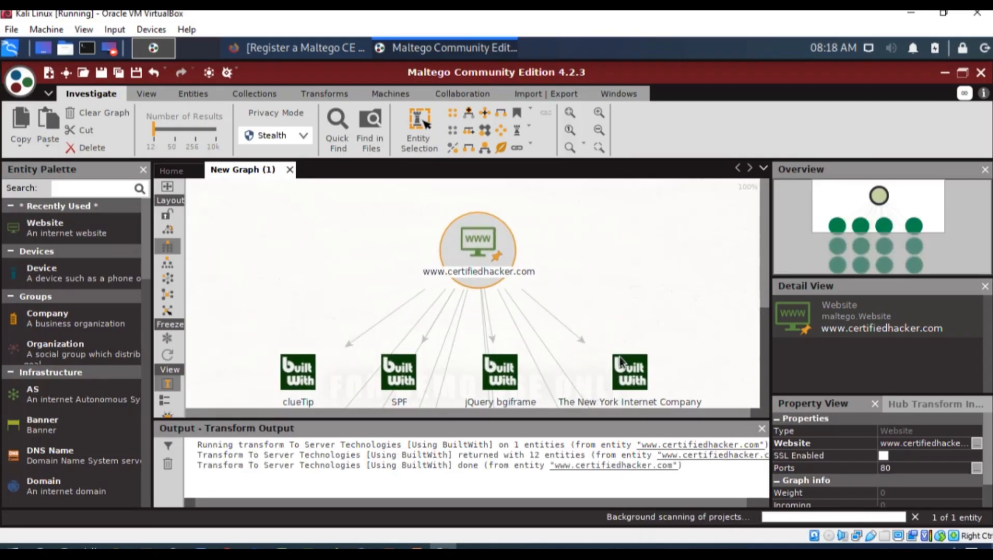
# - Examine the technology entities linked to the website and close the Transform Output
pyautogui.scroll(-3, 667, 301)
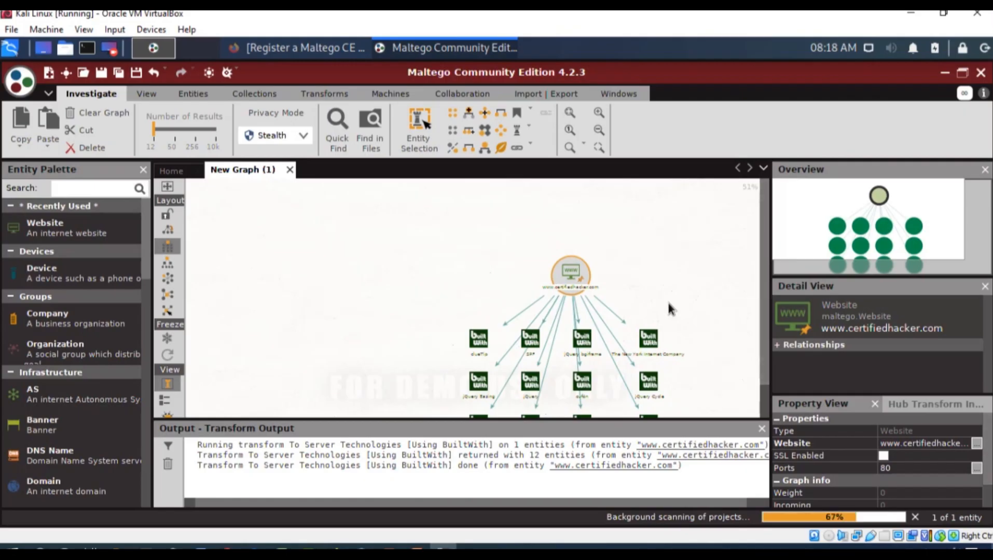
pyautogui.scroll(1, 667, 300)
pyautogui.moveTo(765, 215); pyautogui.dragTo(753, 289)
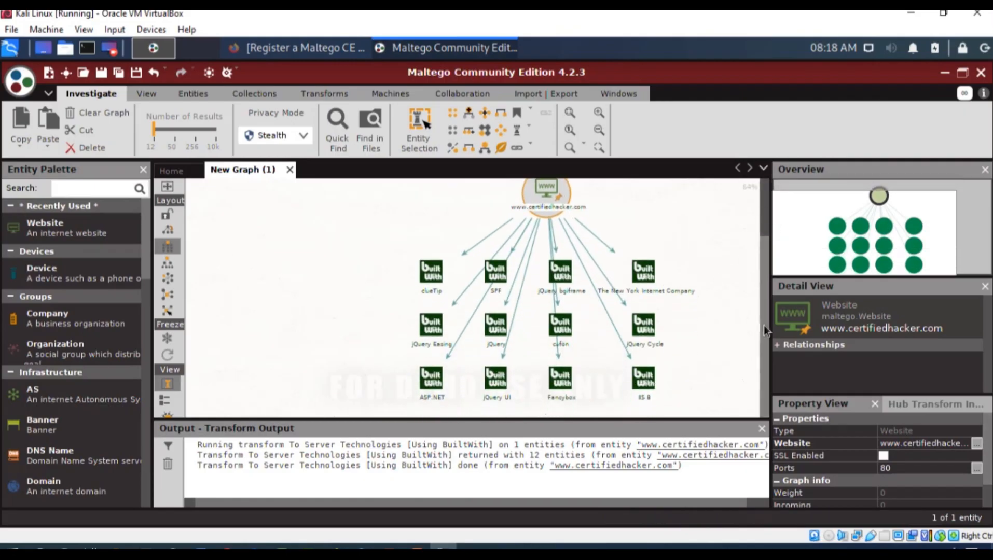
pyautogui.click(762, 429)
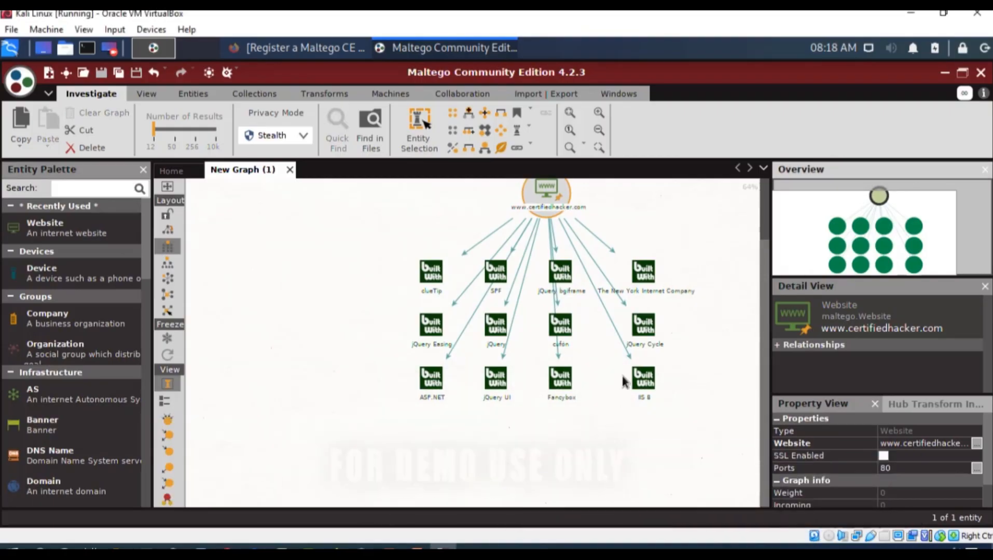
pyautogui.scroll(1, 622, 376)
pyautogui.moveTo(762, 317); pyautogui.dragTo(759, 215)
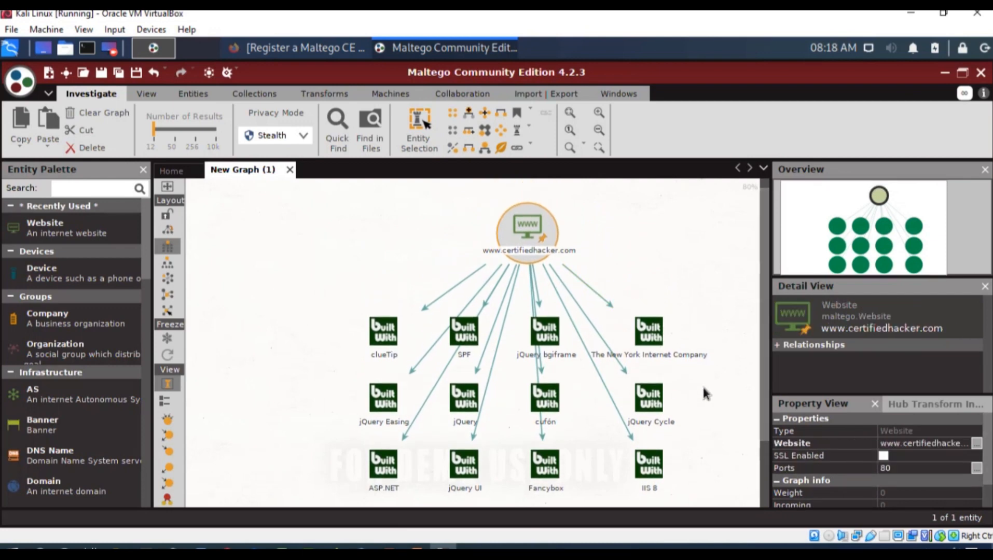
pyautogui.click(387, 331)
pyautogui.click(464, 338)
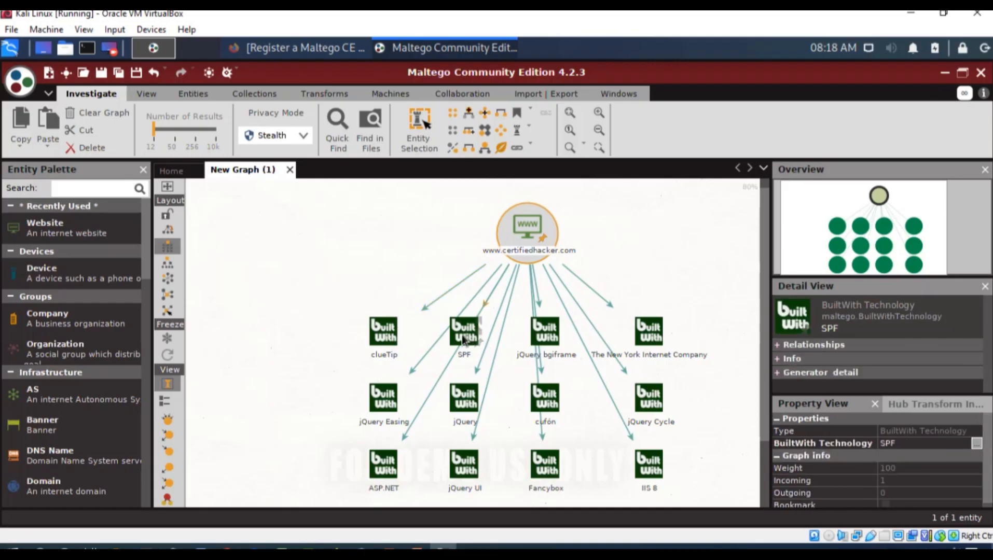
pyautogui.click(525, 354)
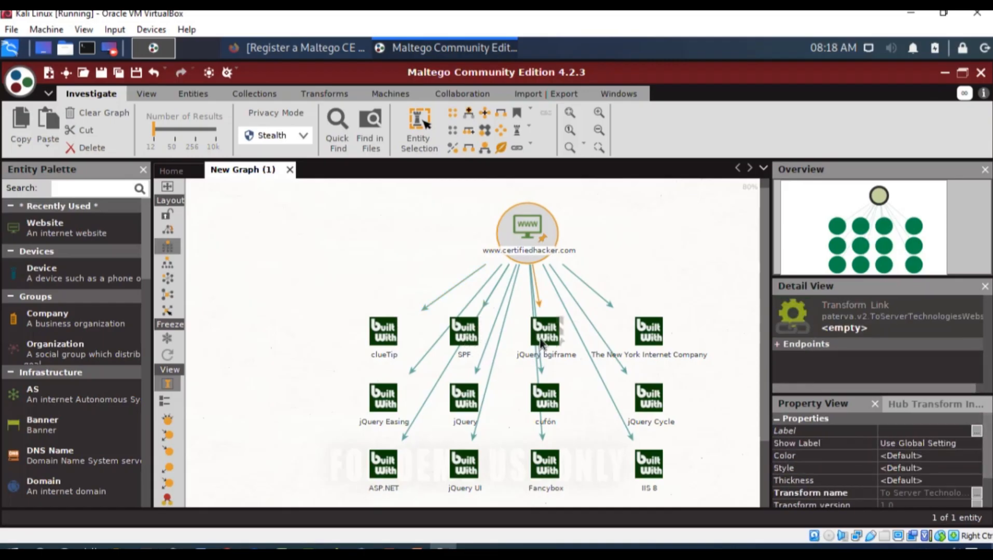
pyautogui.click(465, 358)
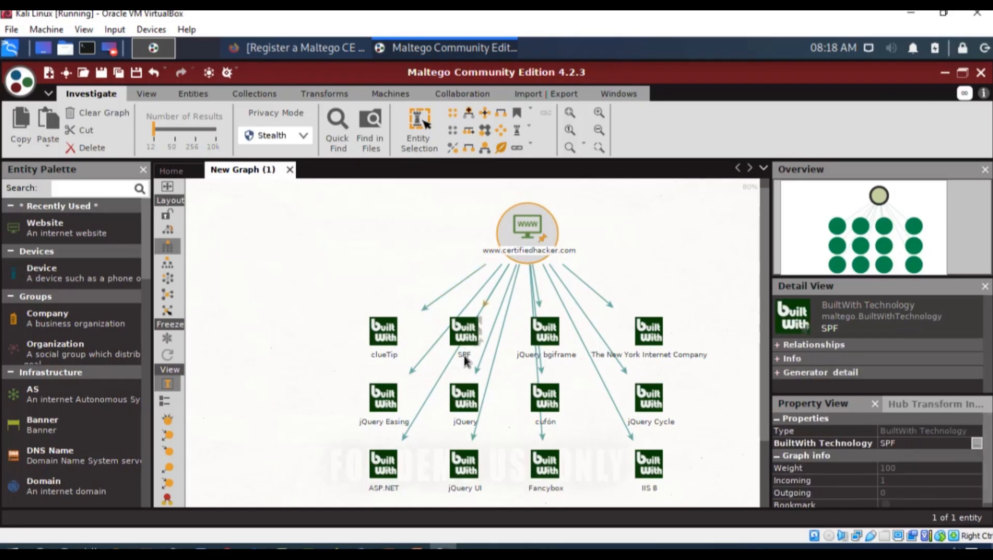
pyautogui.click(552, 358)
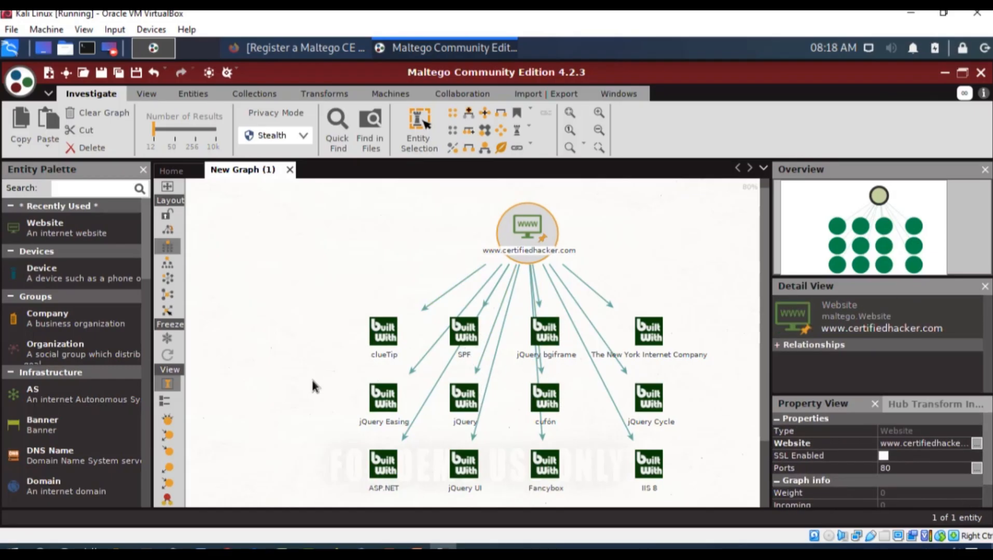
pyautogui.scroll(-1, 313, 381)
pyautogui.scroll(1, 313, 380)
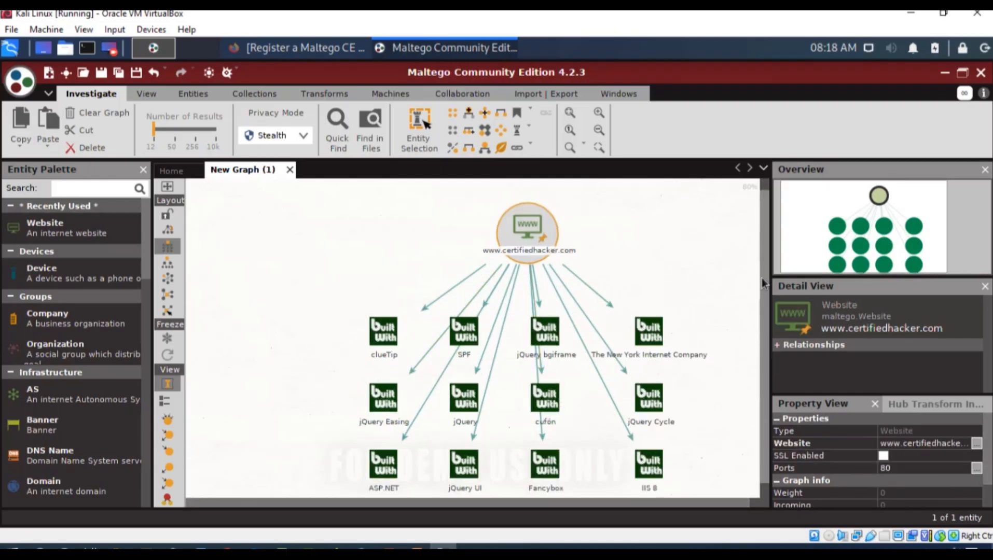
pyautogui.scroll(-1, 761, 278)
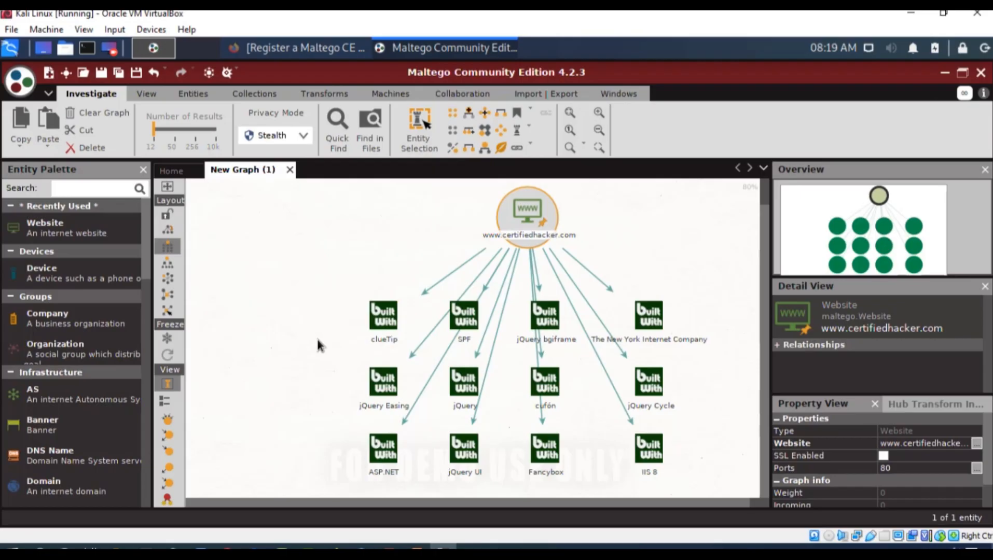
pyautogui.moveTo(296, 296); pyautogui.dragTo(714, 467)
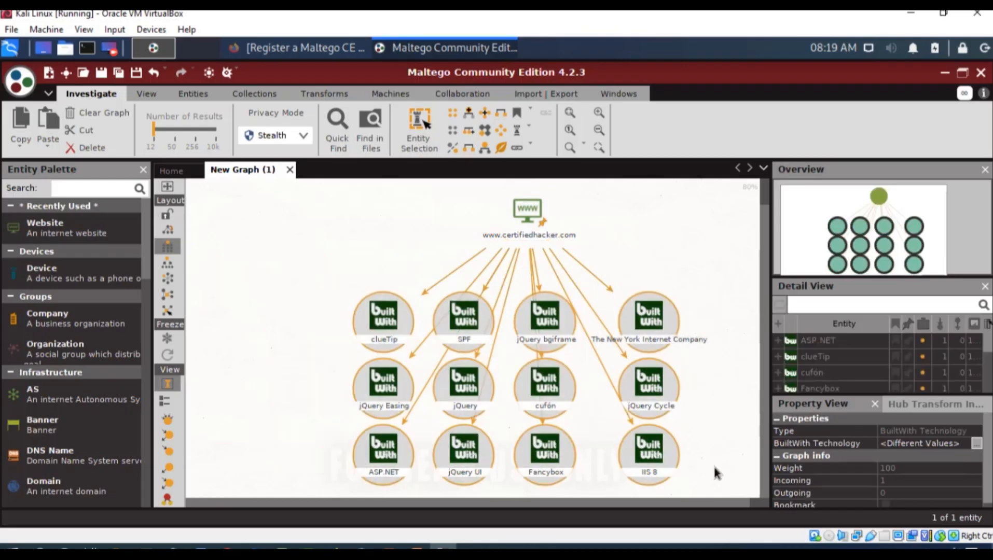
pyautogui.press('Delete')
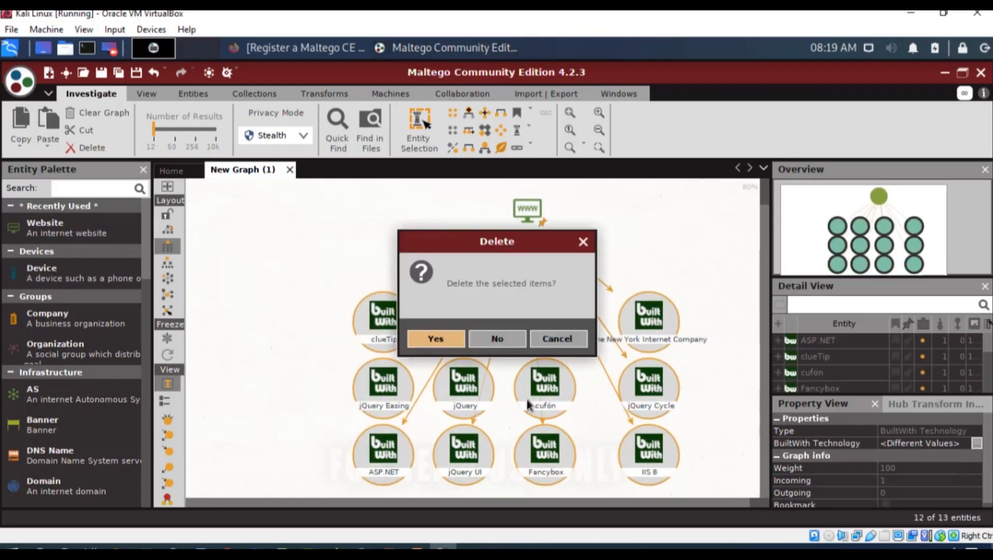
pyautogui.click(455, 345)
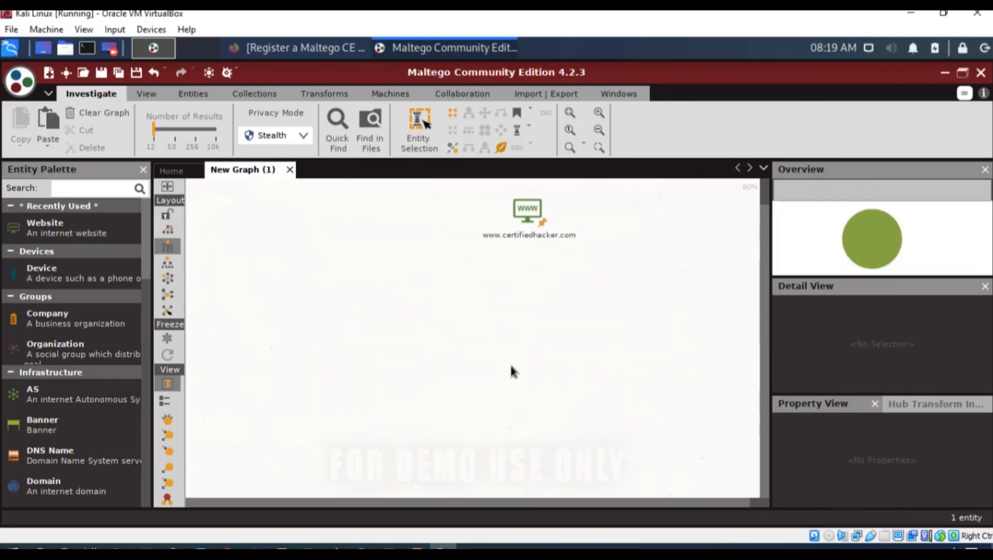
pyautogui.scroll(1, 720, 306)
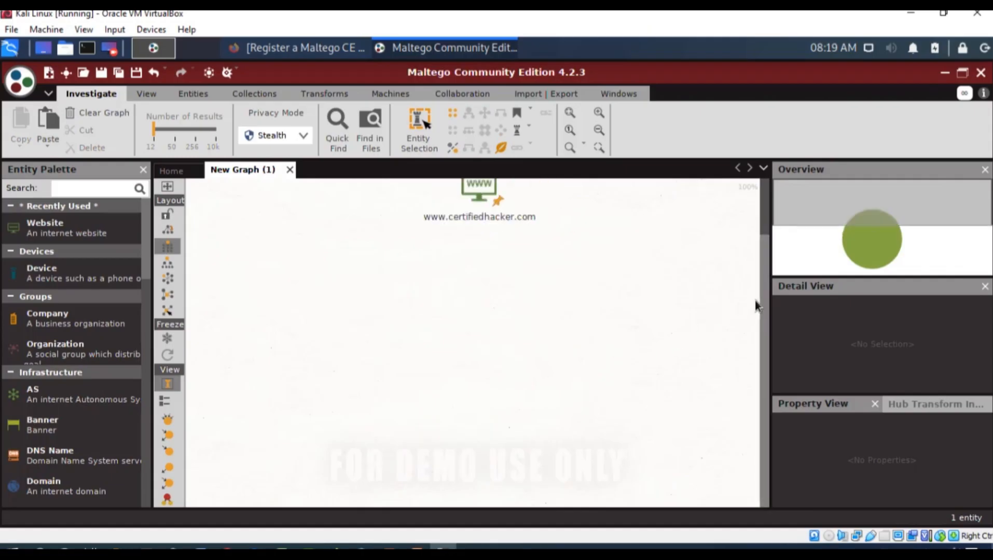
pyautogui.moveTo(764, 301); pyautogui.dragTo(766, 238)
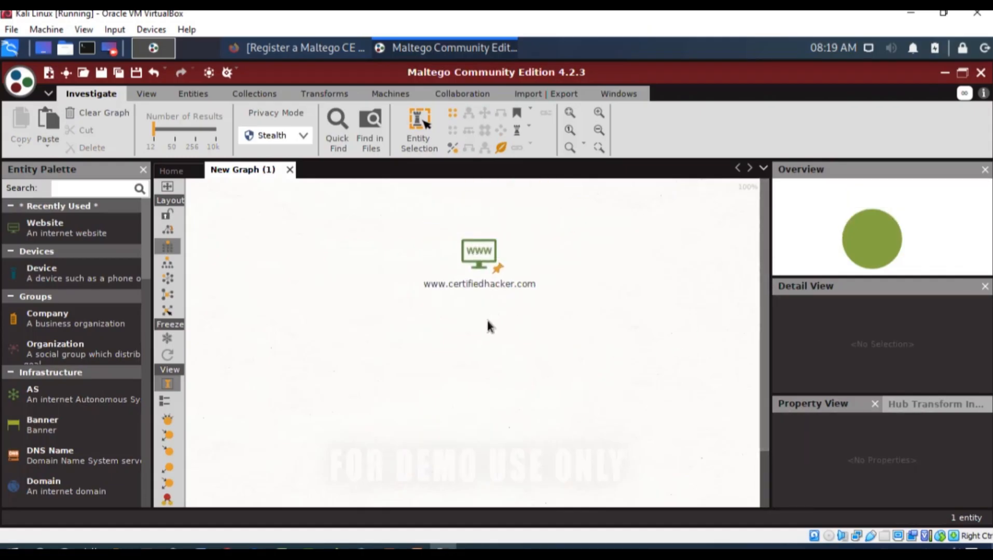
pyautogui.click(478, 284)
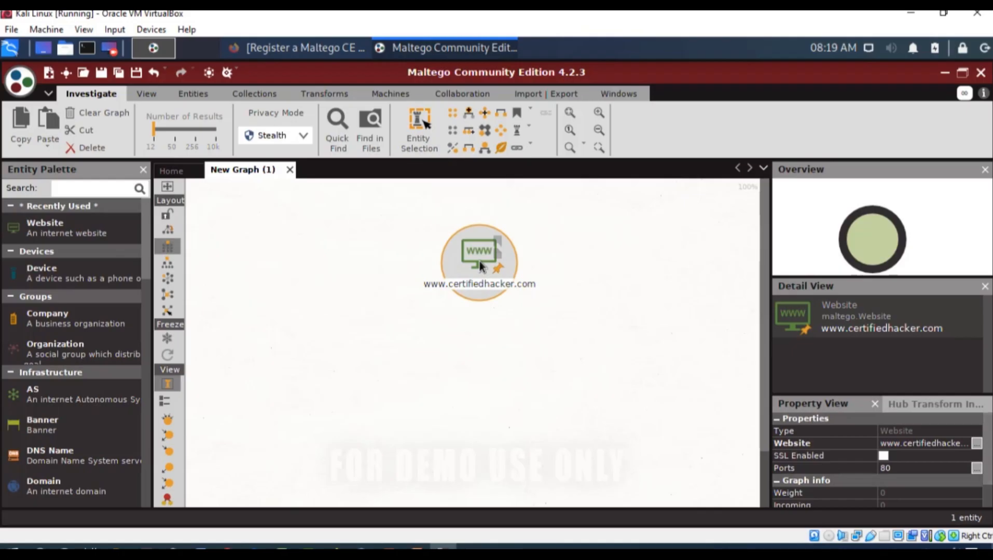
pyautogui.rightClick(478, 285)
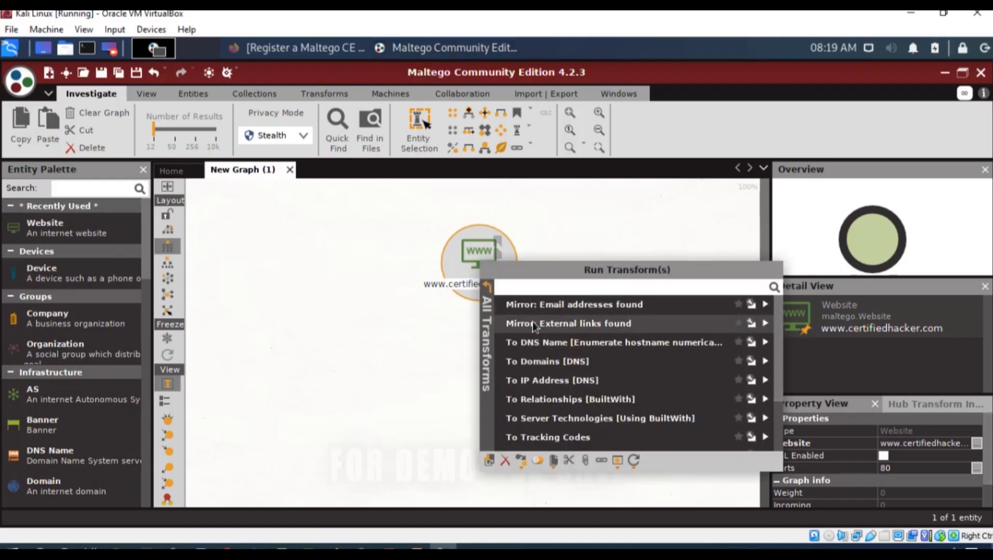
pyautogui.click(619, 364)
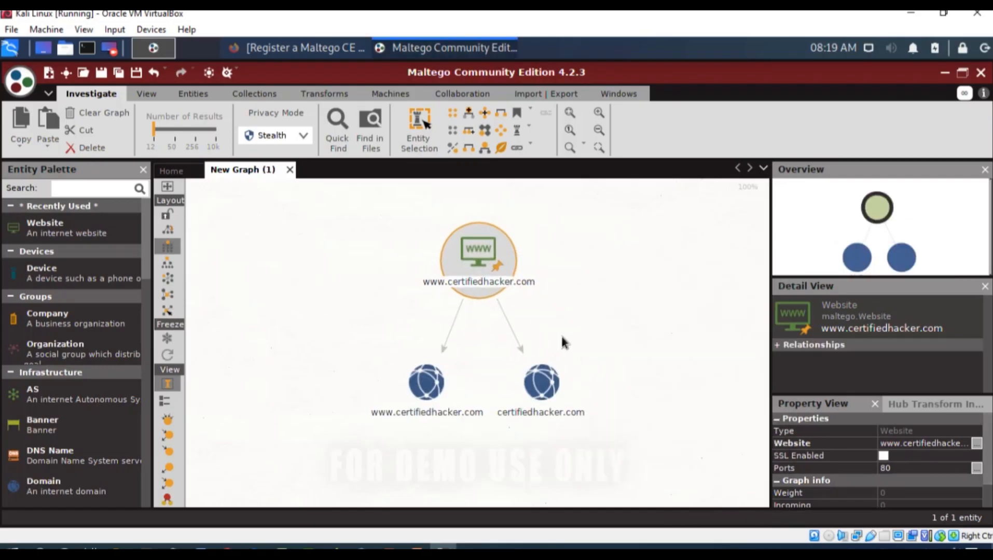
# - Run the To DNS Name [Find common DNS names] transform on the certifiedhacker.com Domain entity
pyautogui.click(554, 393)
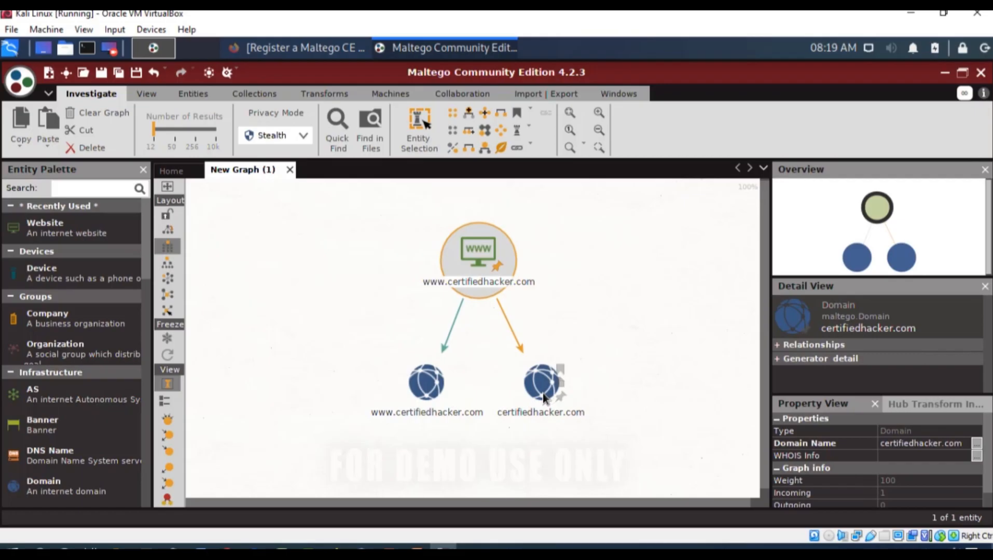
pyautogui.click(534, 393)
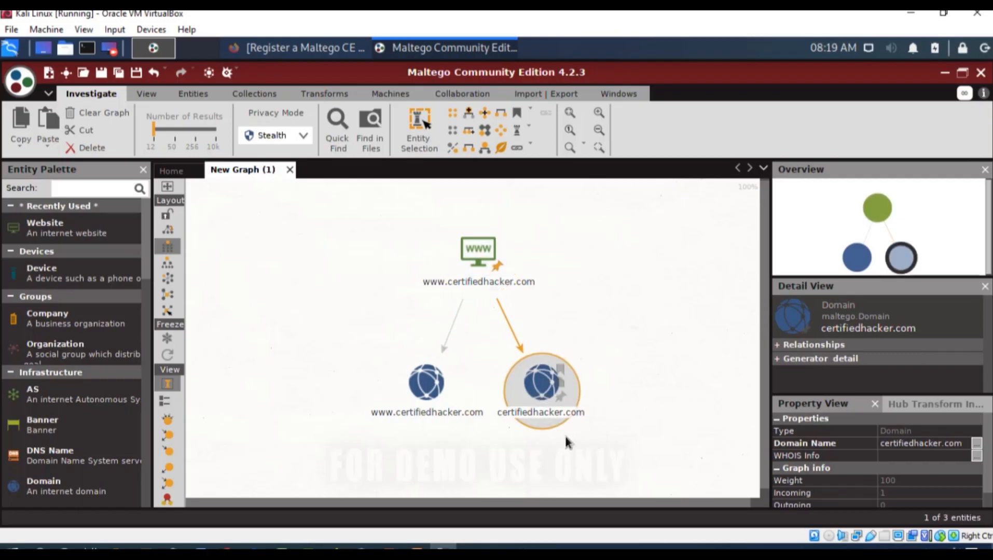
pyautogui.rightClick(533, 384)
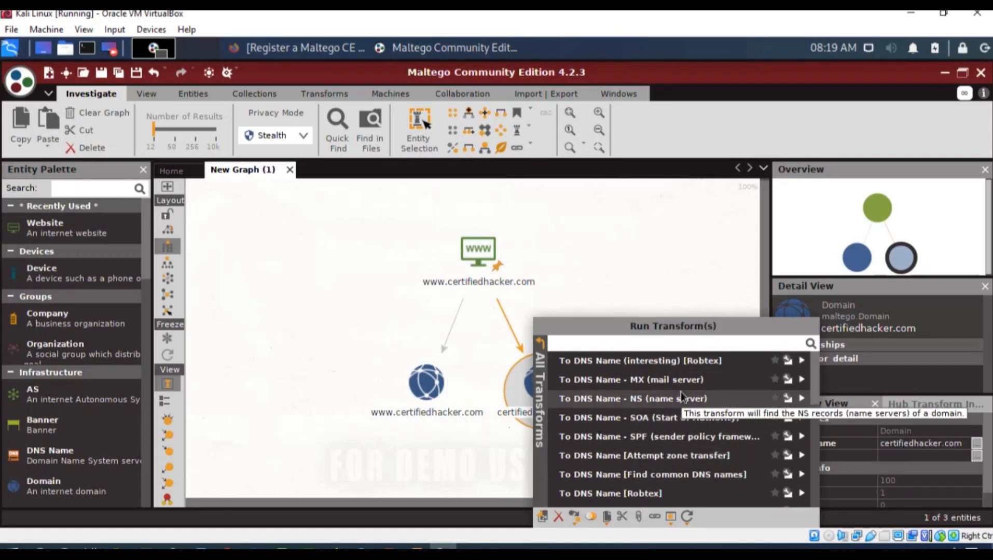
pyautogui.scroll(-2, 681, 392)
pyautogui.click(672, 476)
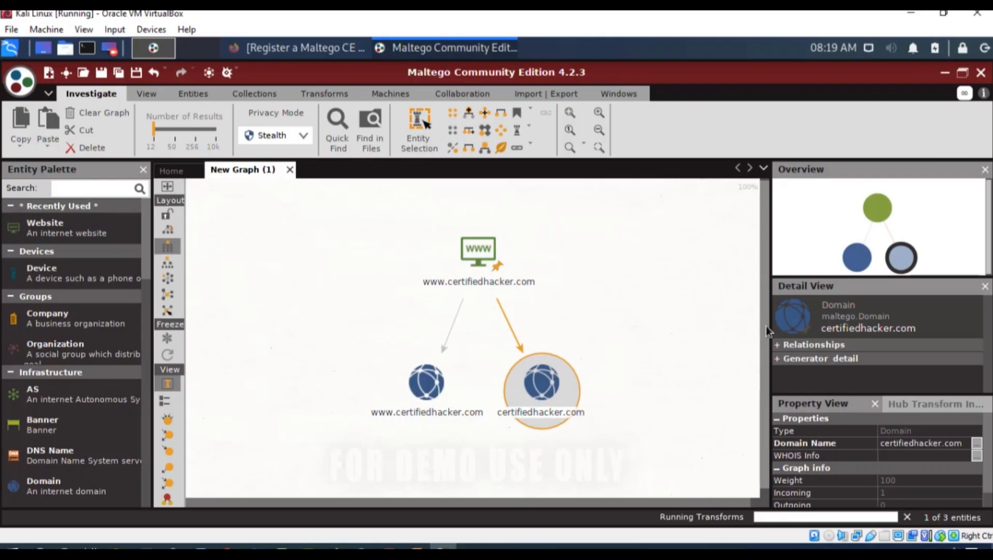
# - Examine the DNS Name entities linked to the certifiedhacker.com domain, checking the details of individual hosts
pyautogui.moveTo(767, 324); pyautogui.dragTo(754, 456)
pyautogui.moveTo(620, 505); pyautogui.dragTo(674, 511)
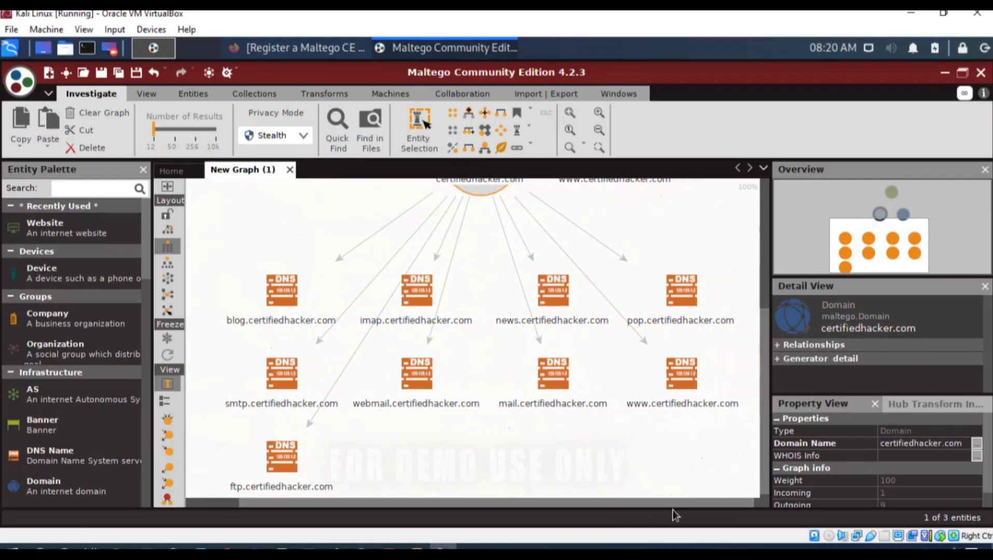
pyautogui.click(330, 319)
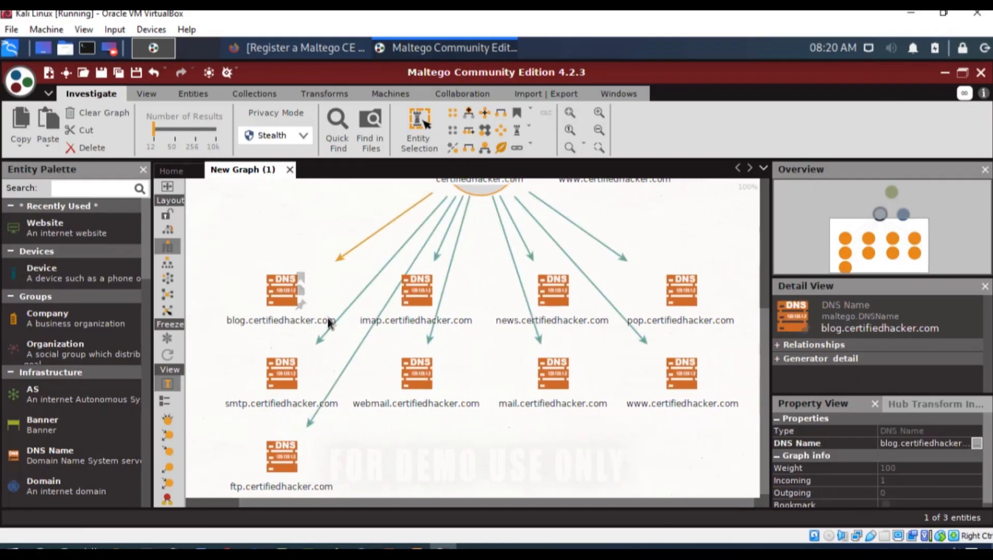
pyautogui.click(328, 319)
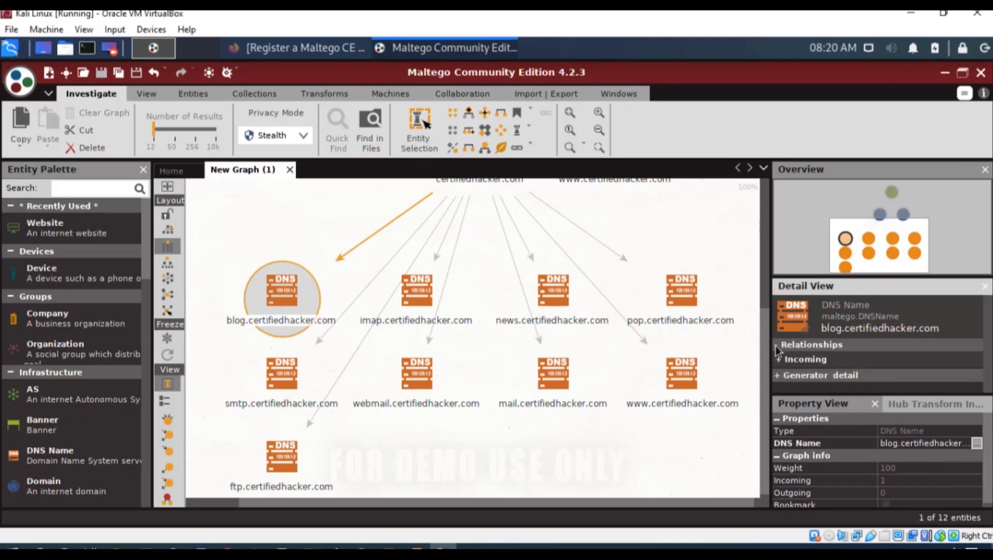
pyautogui.click(292, 383)
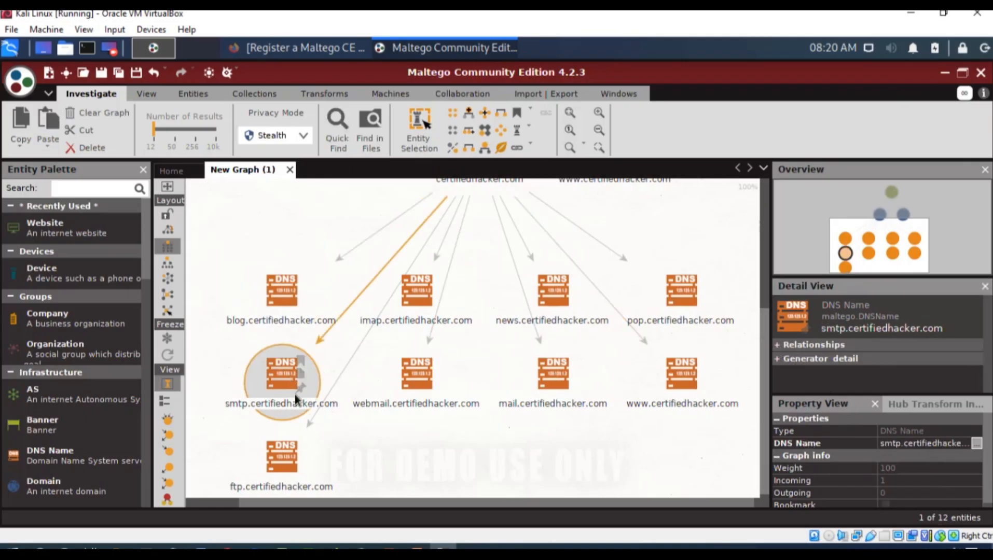
pyautogui.click(416, 386)
pyautogui.click(554, 396)
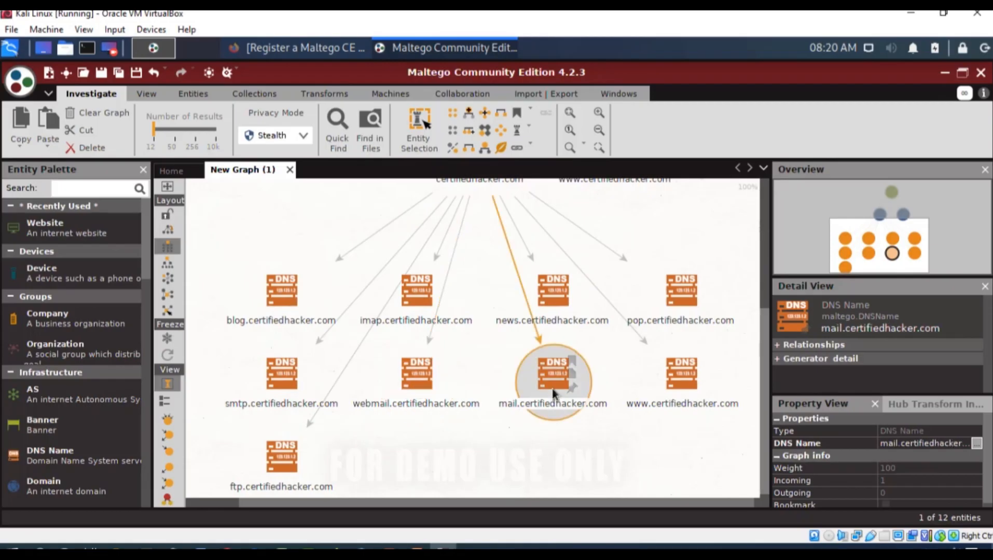
pyautogui.click(288, 455)
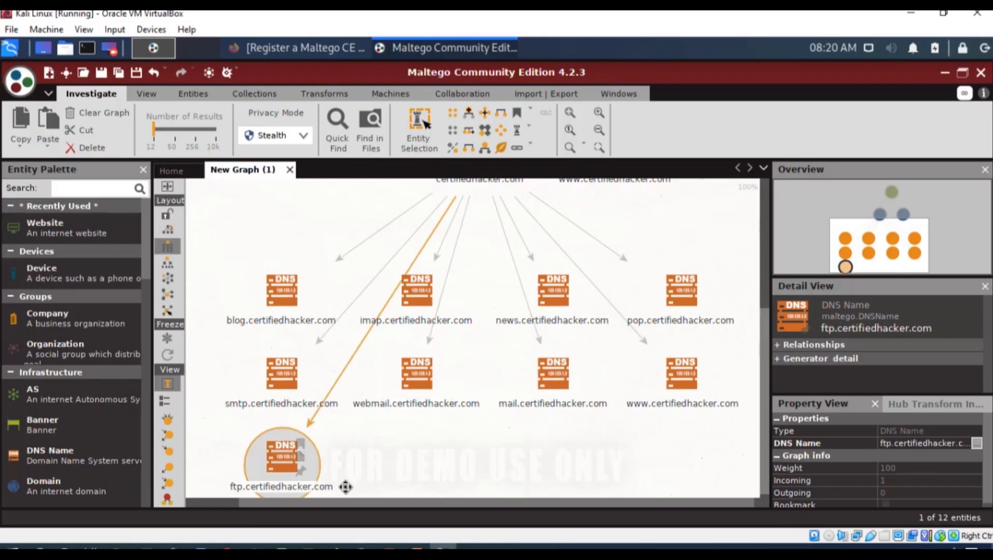
pyautogui.click(672, 309)
pyautogui.click(674, 381)
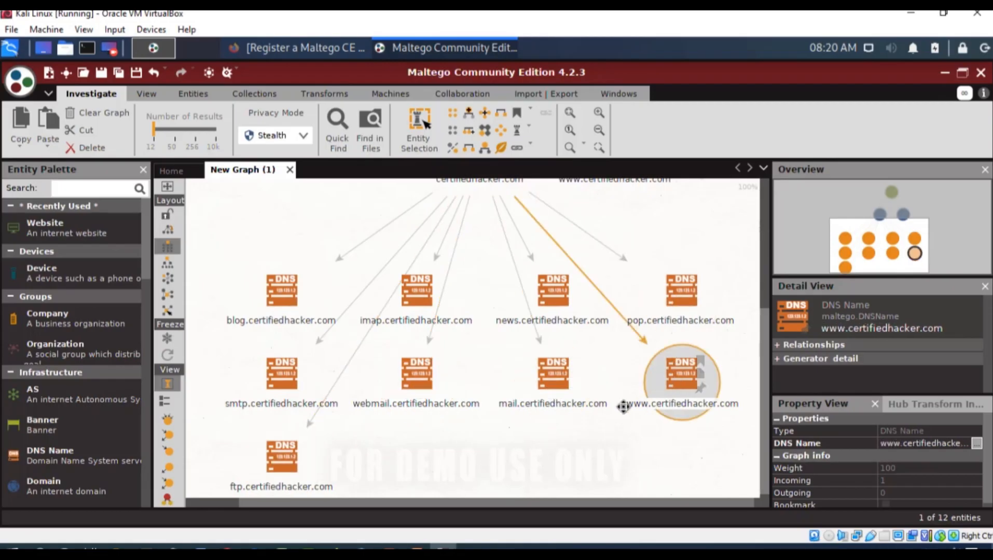
pyautogui.click(549, 381)
pyautogui.click(546, 297)
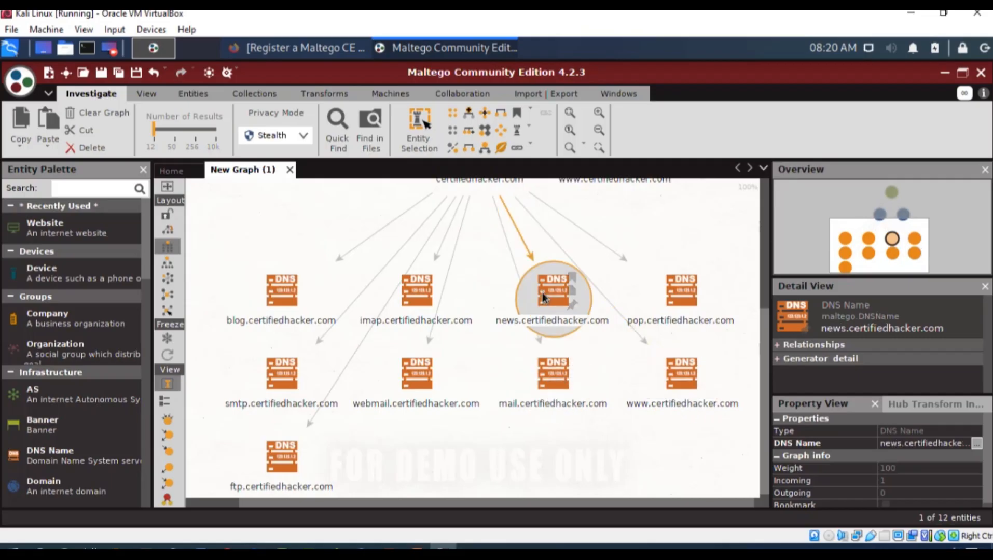
pyautogui.click(421, 296)
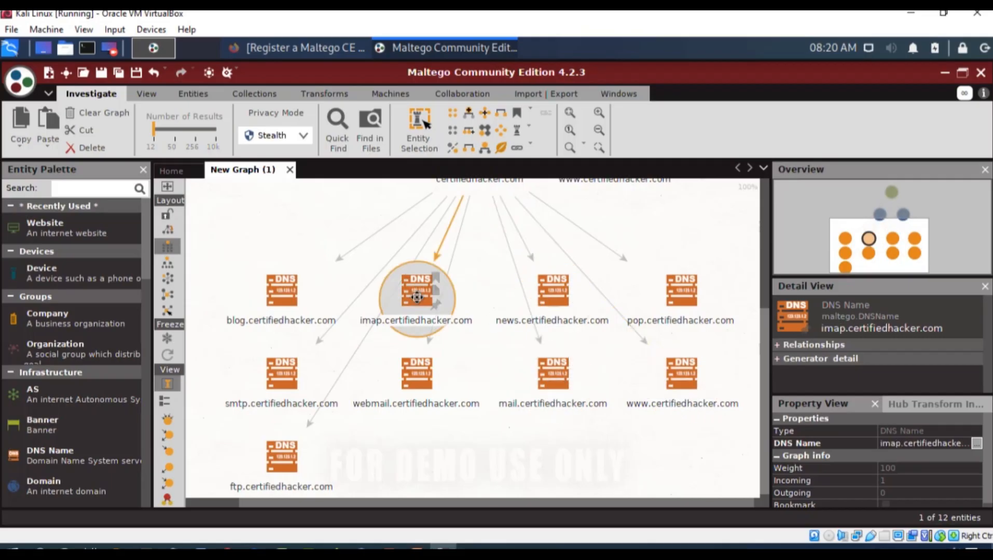
pyautogui.click(443, 444)
pyautogui.scroll(1, 545, 471)
pyautogui.scroll(-1, 545, 471)
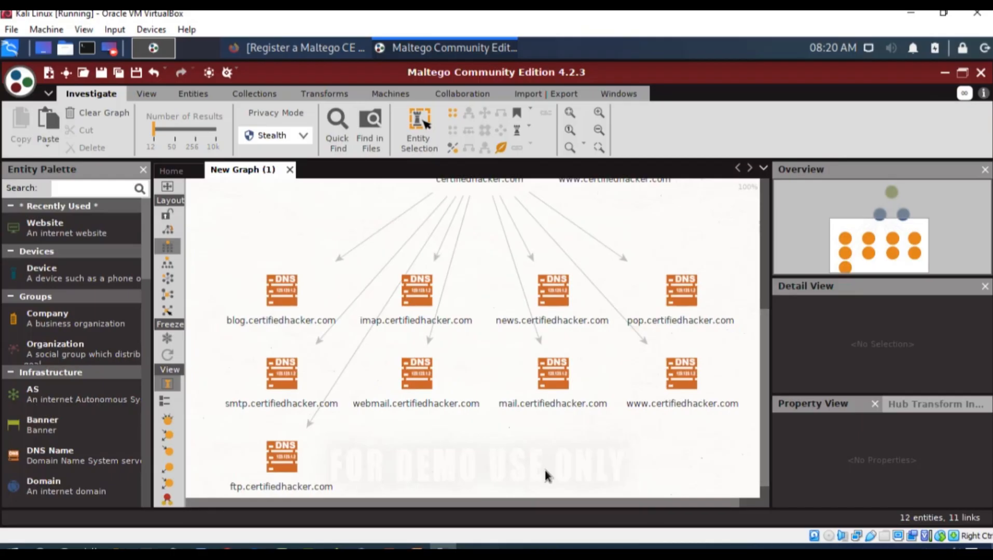
pyautogui.moveTo(541, 504); pyautogui.dragTo(552, 505)
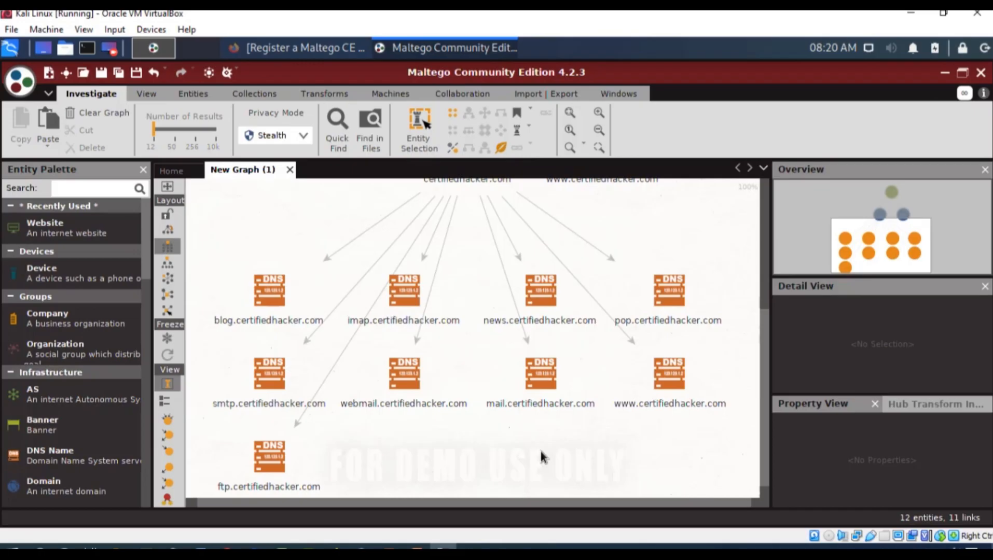
pyautogui.click(272, 459)
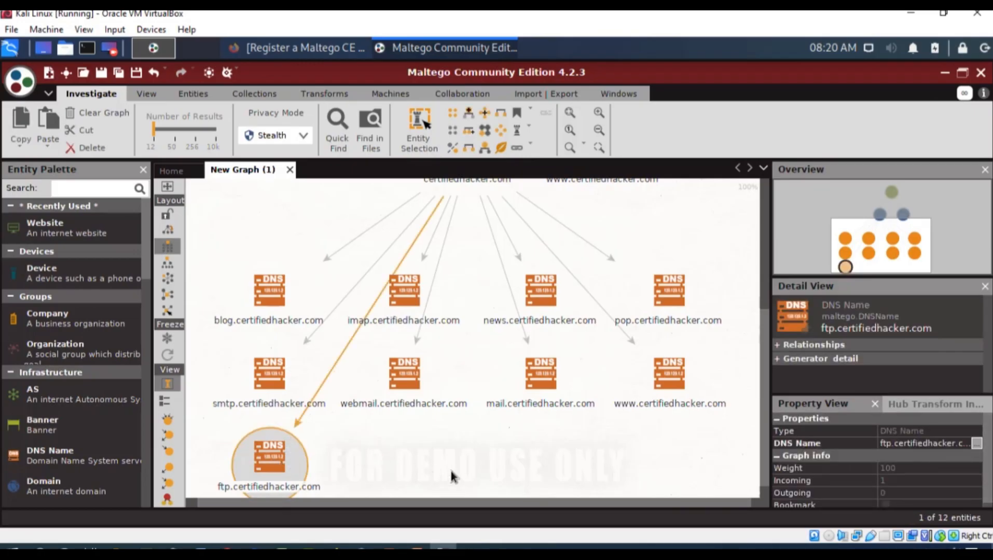
# - Delete all the DNS Name entities under certifiedhacker.com, keeping the Website entity and its two Domain entities
pyautogui.scroll(-1, 451, 471)
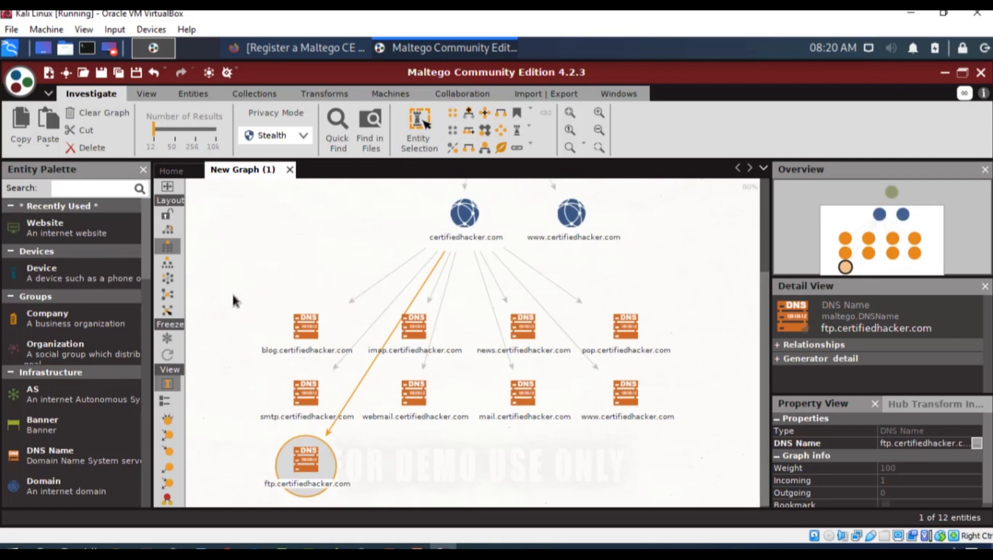
pyautogui.moveTo(251, 317); pyautogui.dragTo(683, 511)
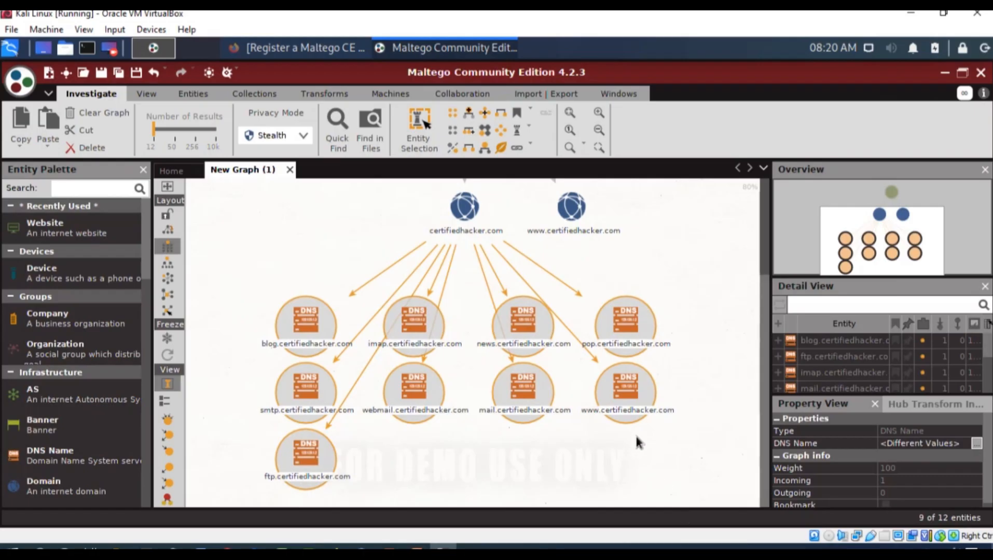
pyautogui.press('Delete')
pyautogui.click(449, 339)
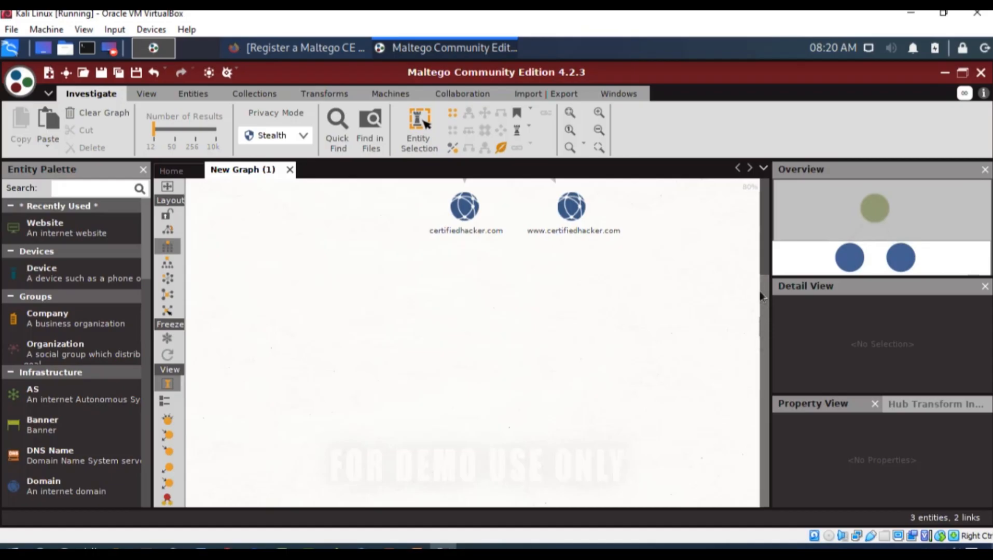
pyautogui.moveTo(765, 287); pyautogui.dragTo(771, 216)
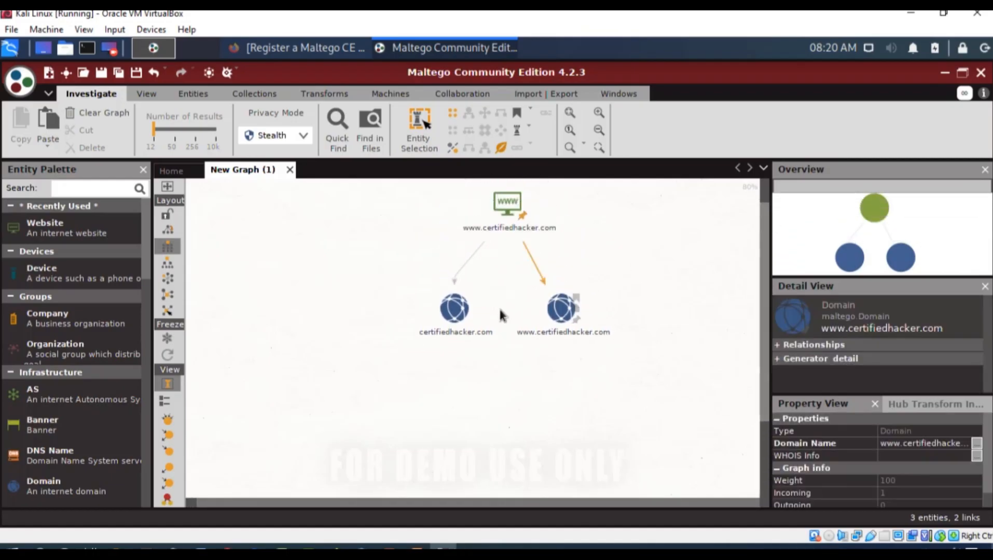
# - Run the To DNS Name - SOA (Start of Authority) transform on the certifiedhacker.com Domain entity
pyautogui.rightClick(443, 315)
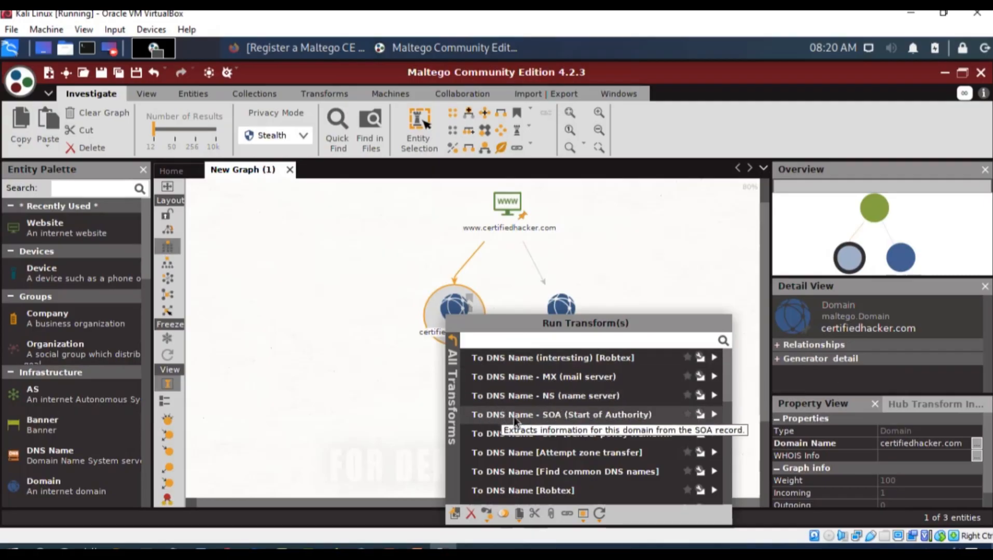
pyautogui.click(529, 417)
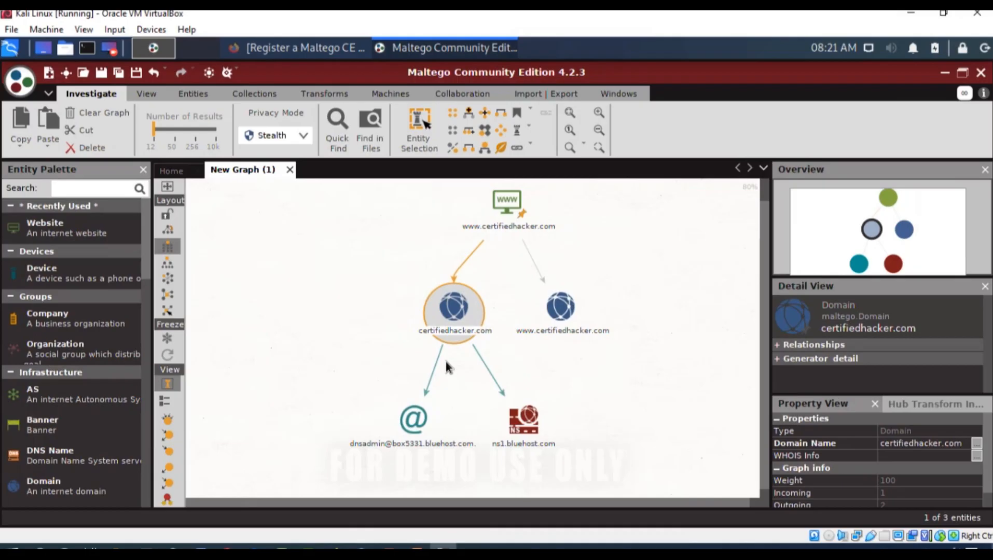
# - Examine the details of the Email Address and NS Record entities linked to the certifiedhacker.com domain
pyautogui.click(415, 424)
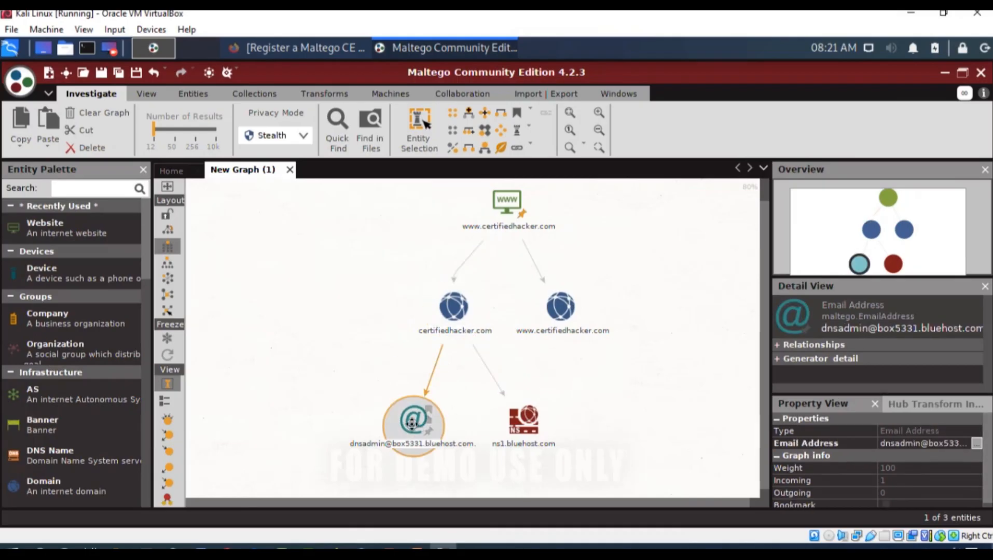
pyautogui.scroll(1, 453, 478)
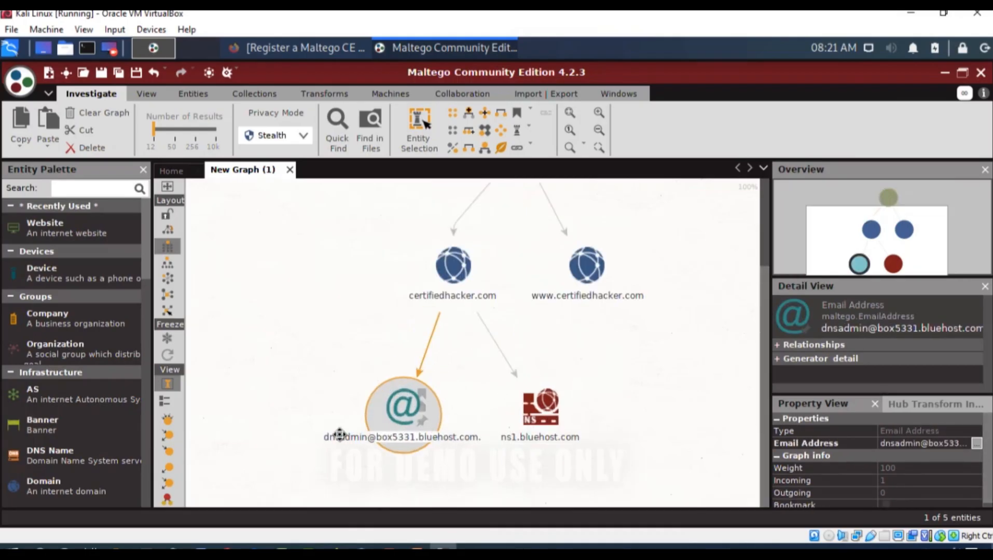
pyautogui.click(533, 430)
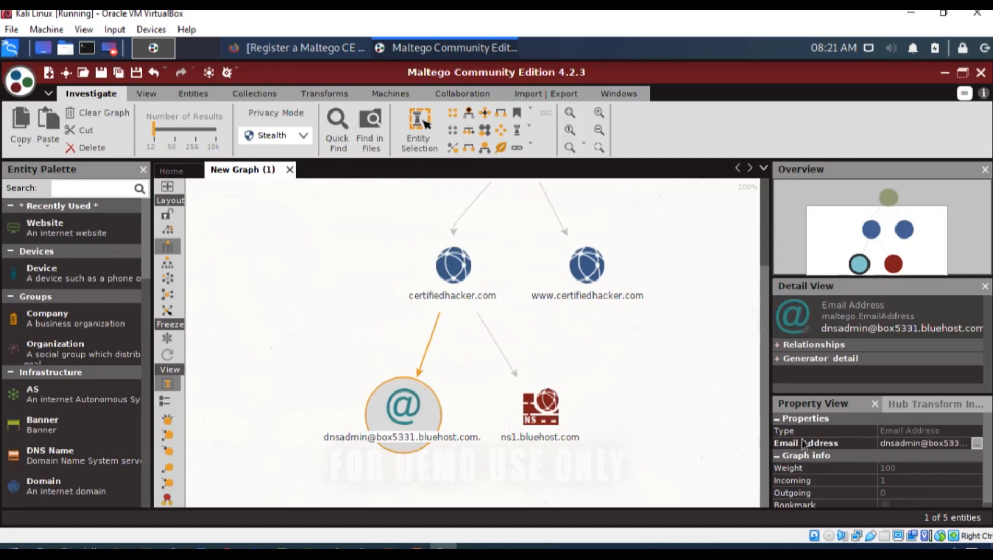
pyautogui.click(810, 359)
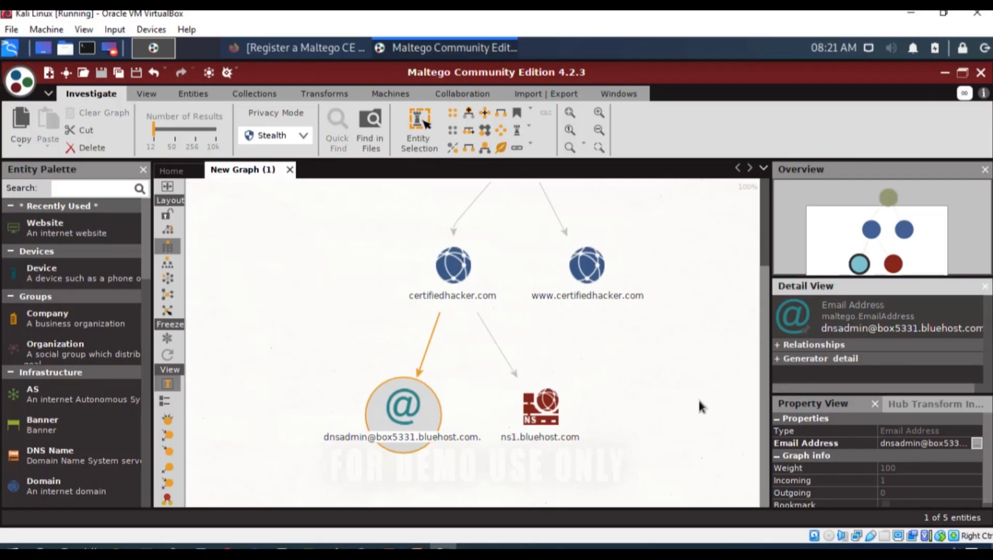
pyautogui.click(540, 415)
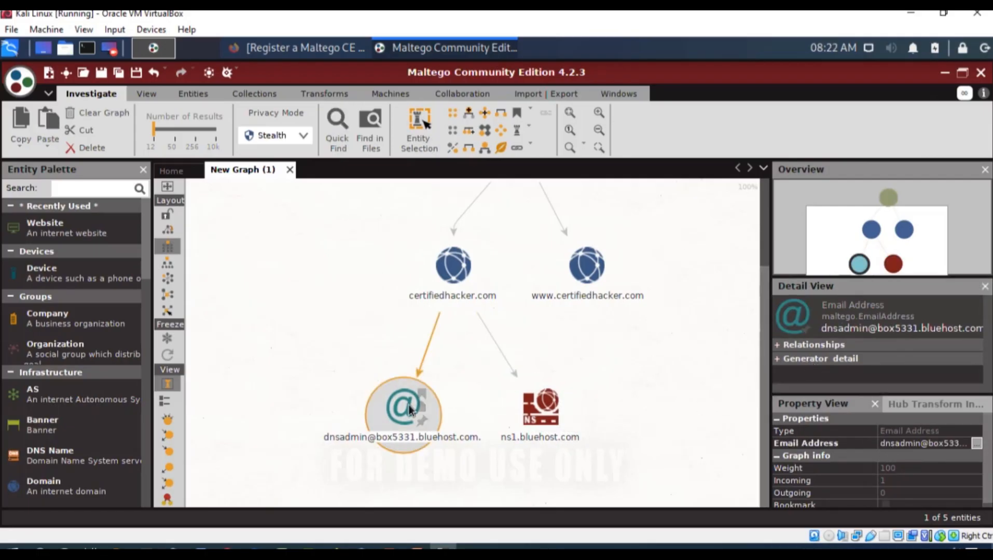
pyautogui.rightClick(409, 405)
pyautogui.scroll(-2, 479, 463)
pyautogui.scroll(2, 479, 463)
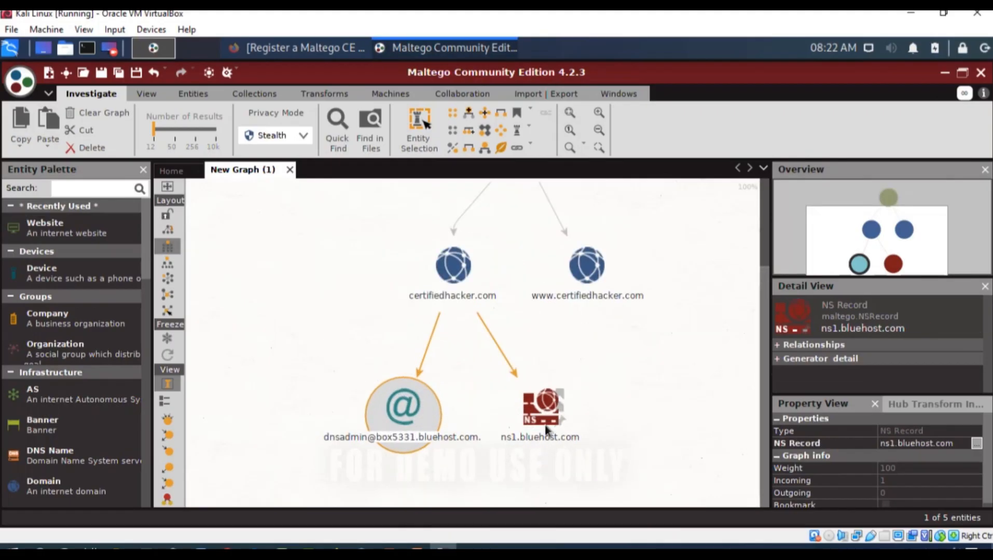
pyautogui.moveTo(290, 357); pyautogui.dragTo(610, 479)
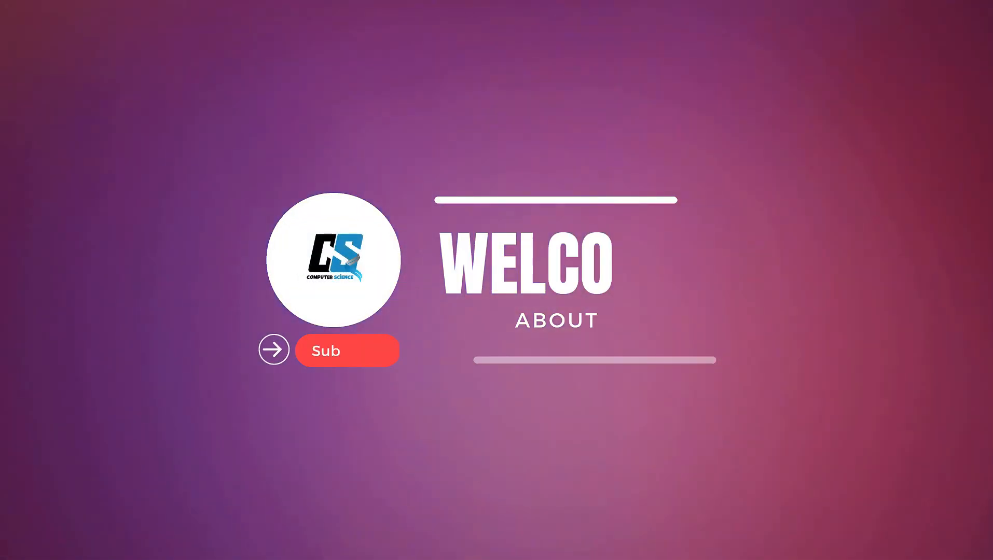